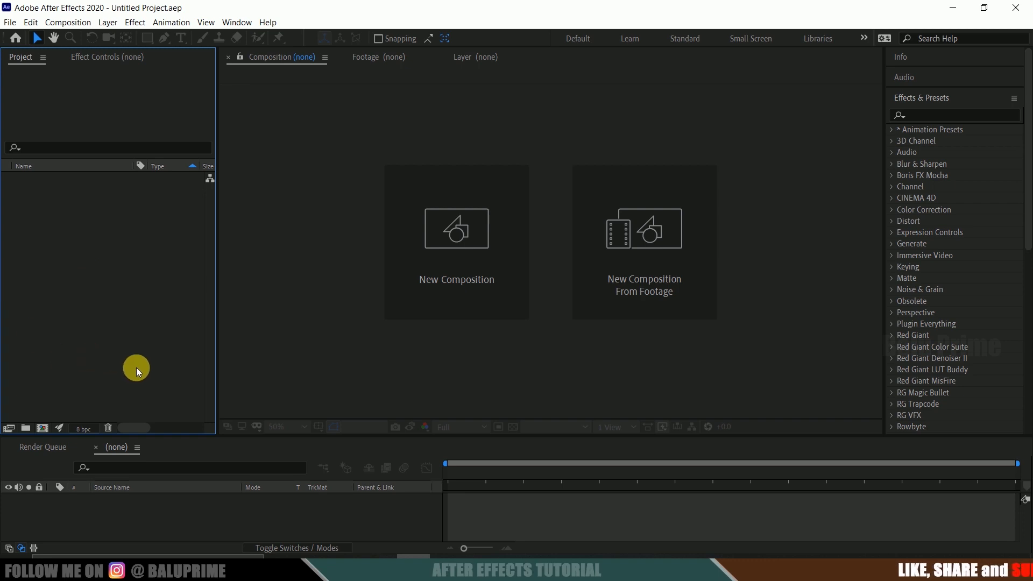
Step: Import footgae.mp4 into the project and create a new composition from it
{"action": "right_click", "coordinate": [83, 247]}
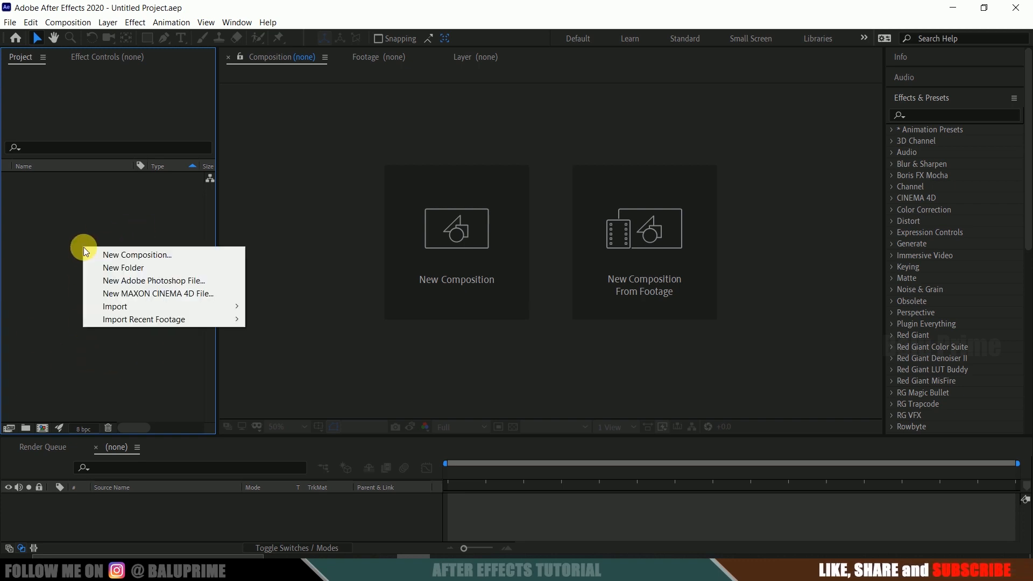
{"action": "left_click", "coordinate": [350, 555]}
{"action": "left_click_drag", "start_coordinate": [852, 207], "coordinate": [92, 323]}
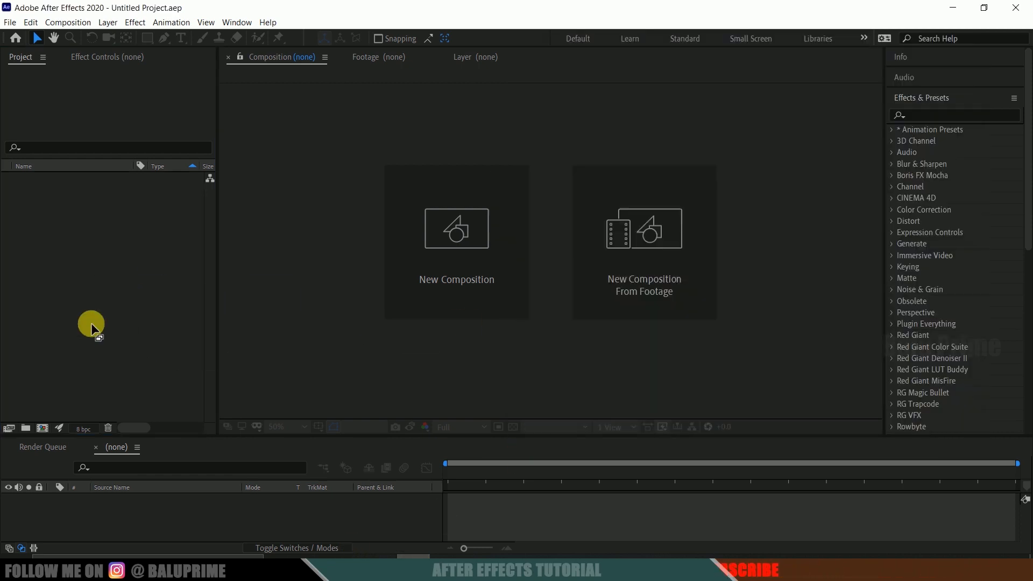
{"action": "left_click_drag", "start_coordinate": [44, 179], "coordinate": [50, 341]}
{"action": "left_click_drag", "start_coordinate": [49, 418], "coordinate": [44, 427]}
{"action": "left_click", "coordinate": [167, 518]}
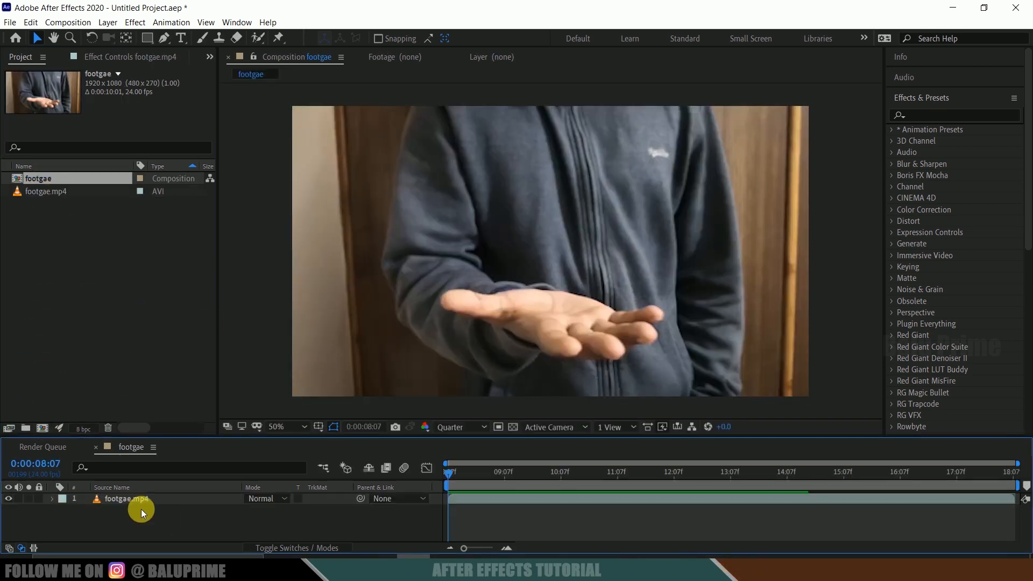
Step: Start motion tracking on the footgae.mp4 layer with the Tracker, tracking position only
{"action": "left_click", "coordinate": [125, 497]}
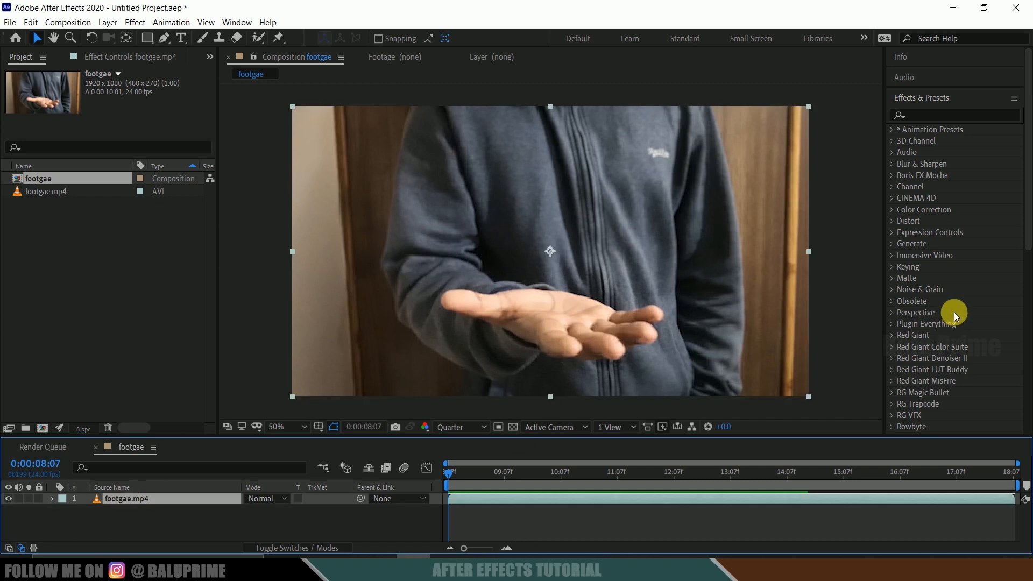
{"action": "scroll", "coordinate": [954, 312], "scroll_direction": "down", "scroll_amount": 6}
{"action": "left_click", "coordinate": [907, 282]}
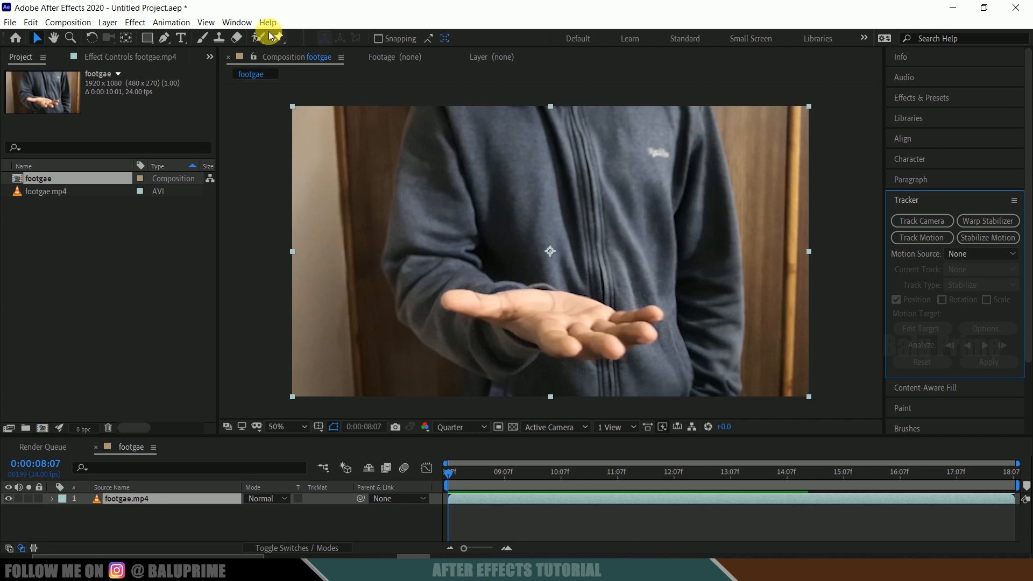
{"action": "left_click", "coordinate": [237, 22]}
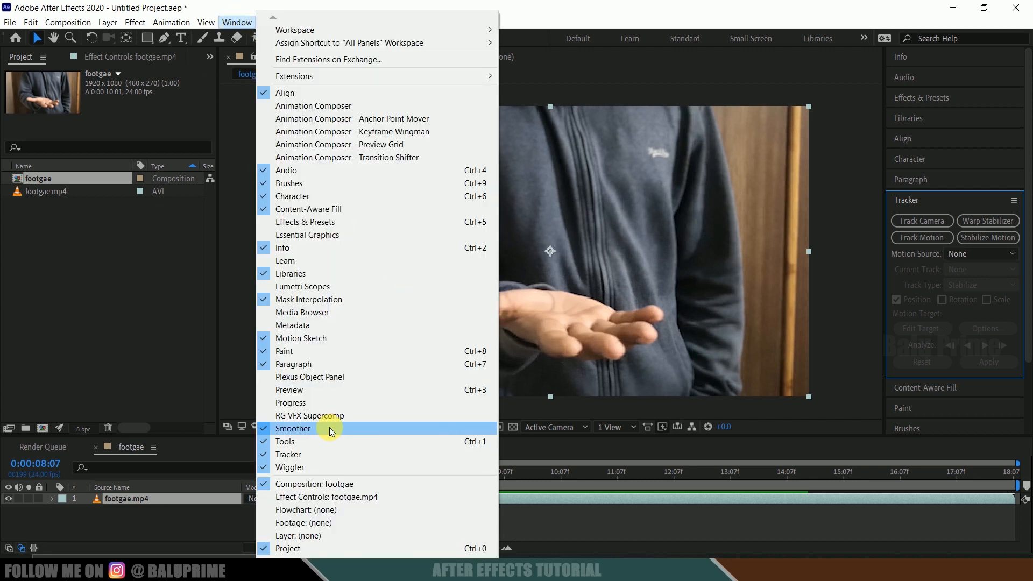
{"action": "left_click", "coordinate": [658, 528]}
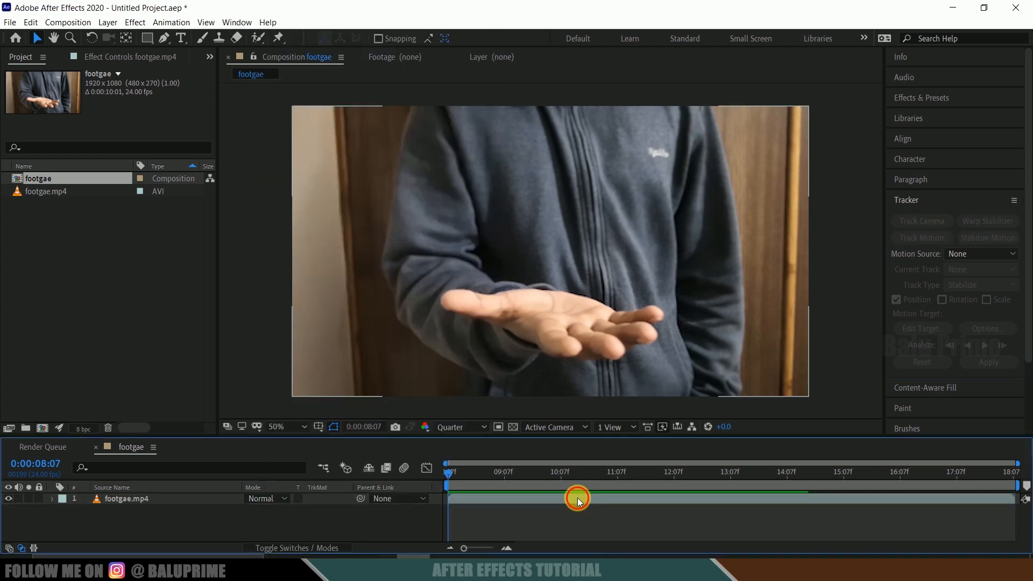
{"action": "left_click", "coordinate": [577, 498]}
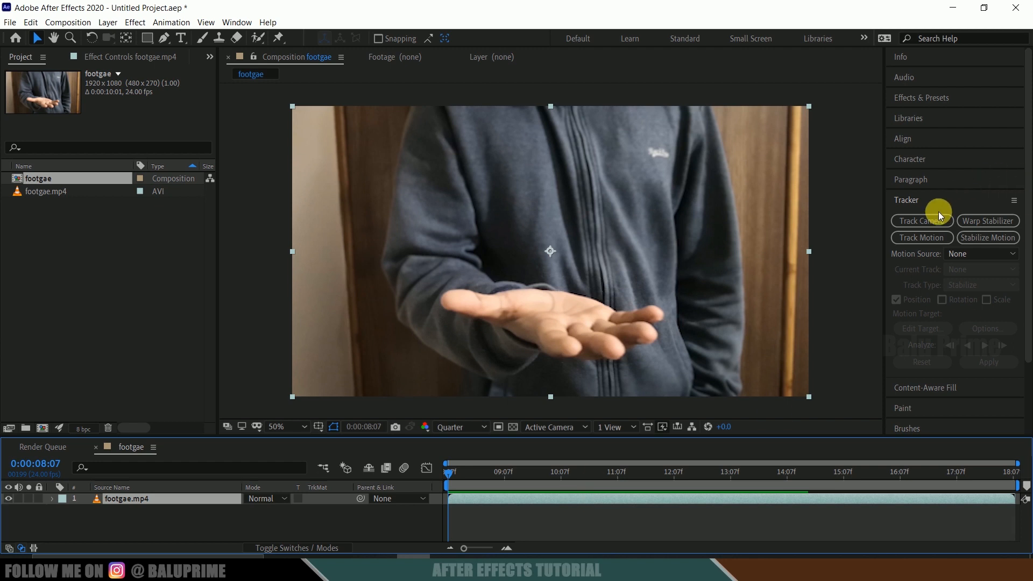
{"action": "left_click", "coordinate": [921, 238]}
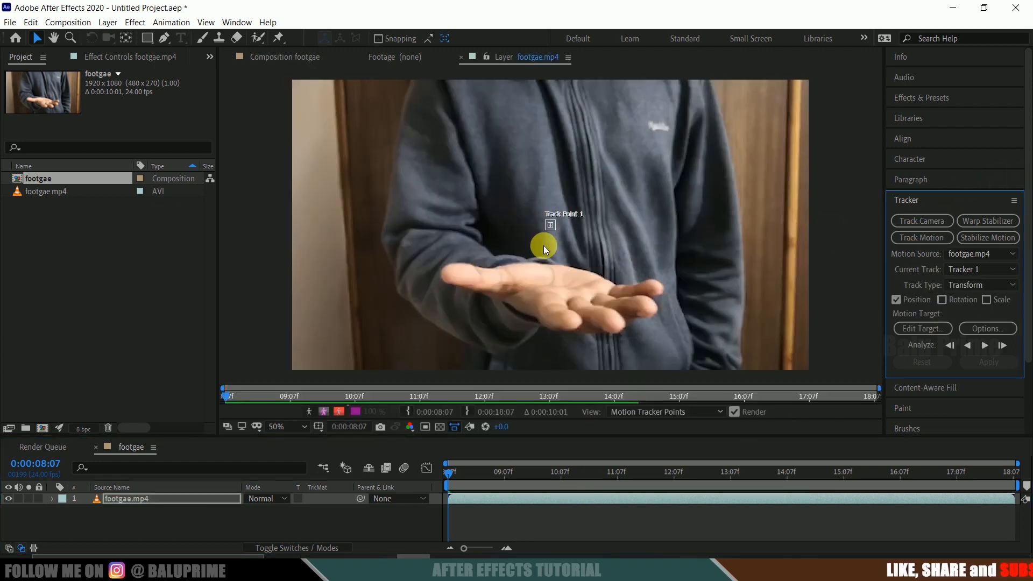
Step: Place Track Point 1 on the upper edge of the palm and analyze the motion forward
{"action": "key", "text": "period"}
{"action": "left_click_drag", "start_coordinate": [560, 235], "coordinate": [557, 311]}
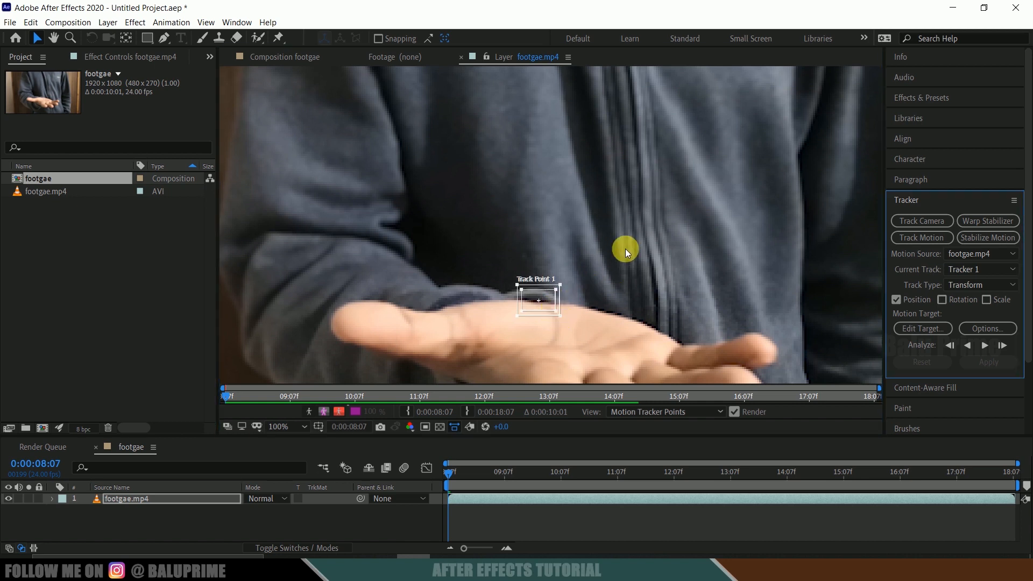
{"action": "left_click", "coordinate": [983, 345]}
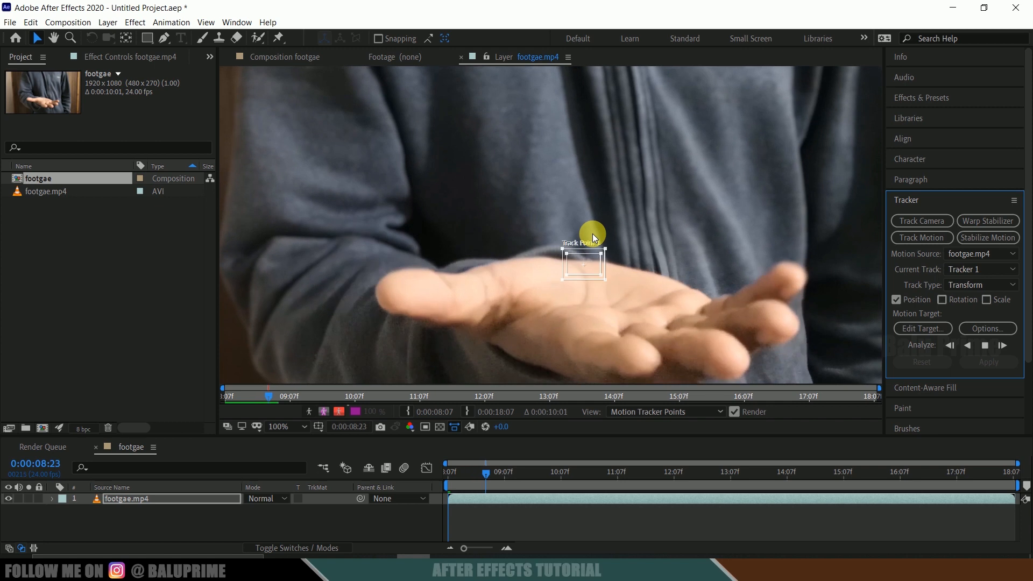
Step: Stop the analysis, realign the drifting track point on the palm edge at 0:00:08:20 and 0:00:08:21, and analyze forward through the clip
{"action": "left_click", "coordinate": [592, 235]}
{"action": "left_click_drag", "start_coordinate": [486, 469], "coordinate": [476, 473]}
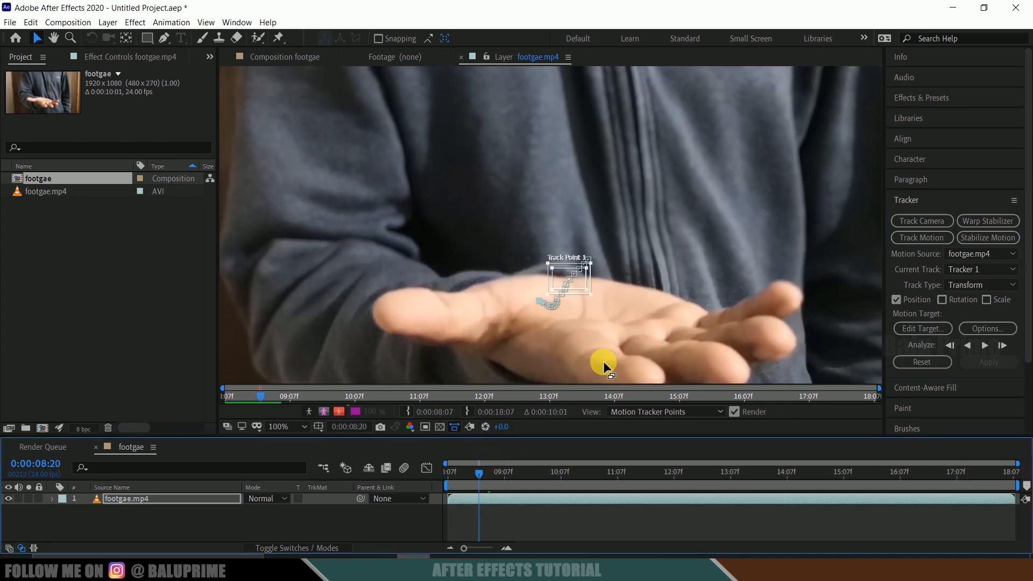
{"action": "left_click_drag", "start_coordinate": [559, 277], "coordinate": [547, 273]}
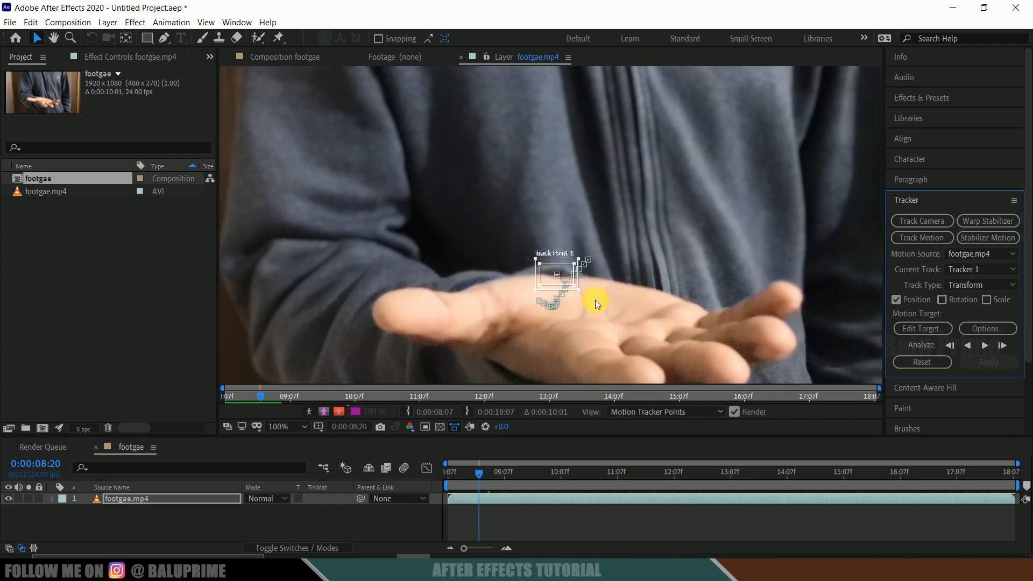
{"action": "left_click", "coordinate": [842, 344]}
{"action": "key", "text": "Page_Down"}
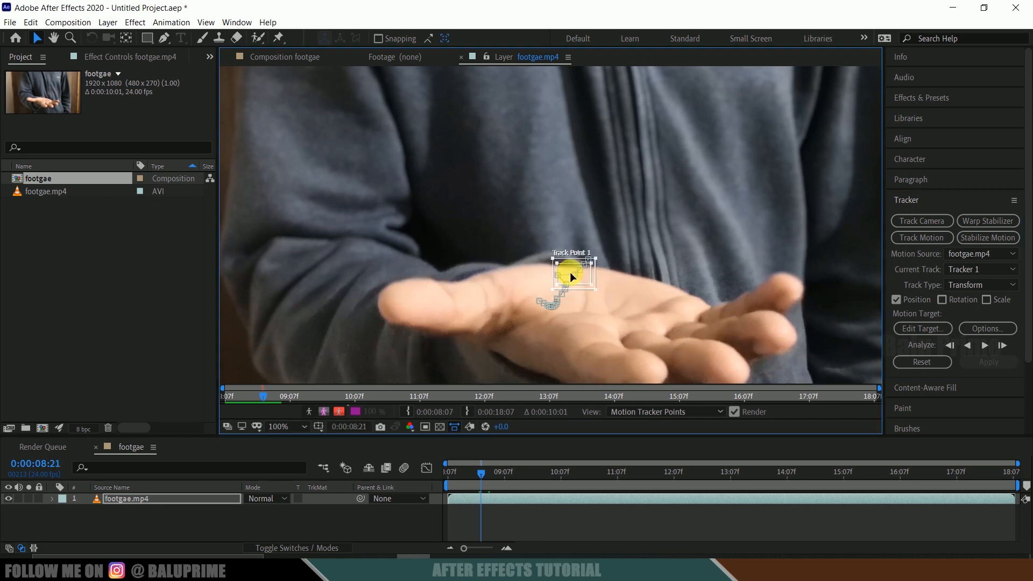
{"action": "left_click_drag", "start_coordinate": [569, 269], "coordinate": [554, 257]}
{"action": "left_click", "coordinate": [985, 345]}
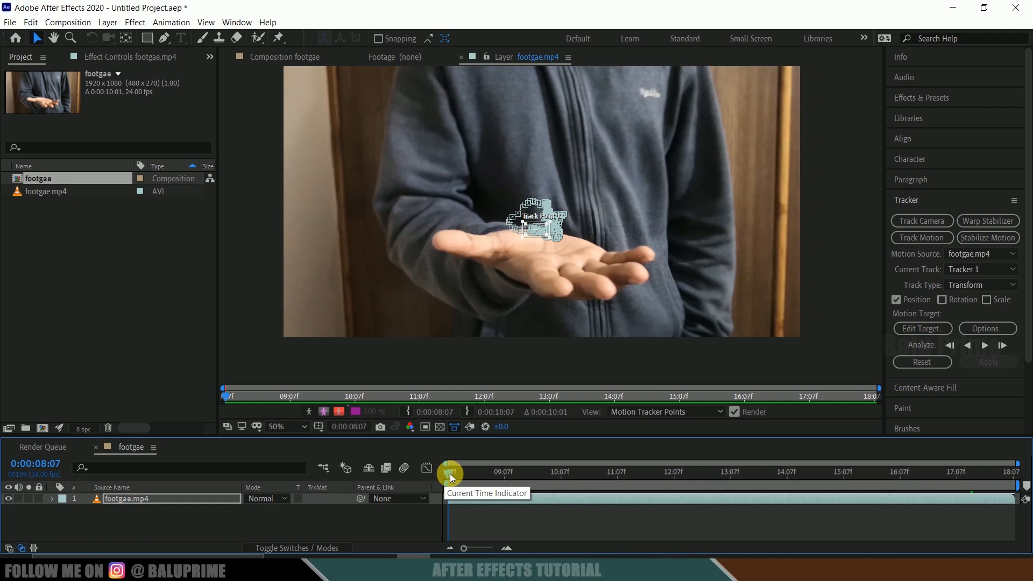
{"action": "left_click_drag", "start_coordinate": [450, 474], "coordinate": [893, 509]}
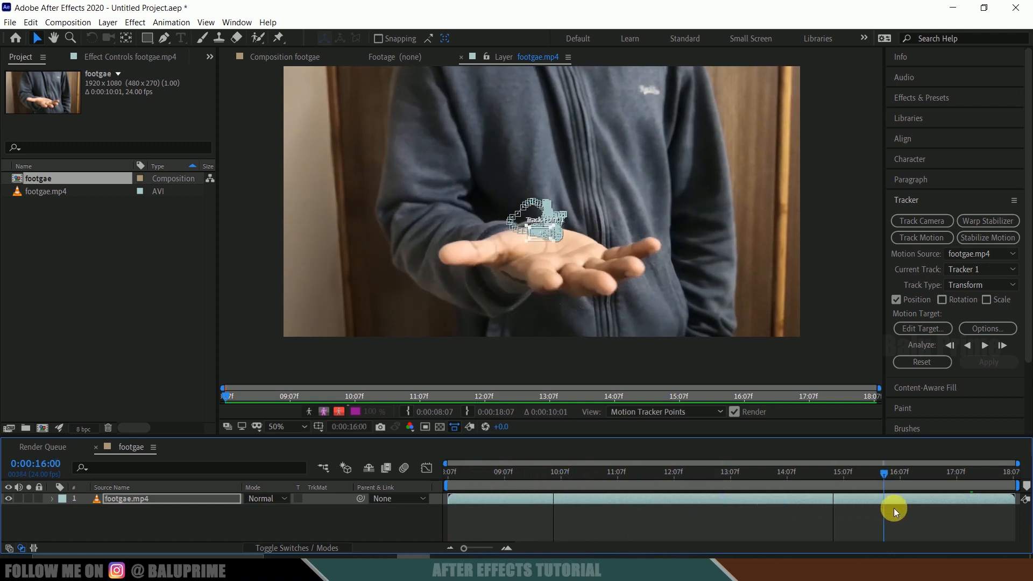
Step: Add a null object layer to the composition to carry the tracking data
{"action": "left_click", "coordinate": [107, 22]}
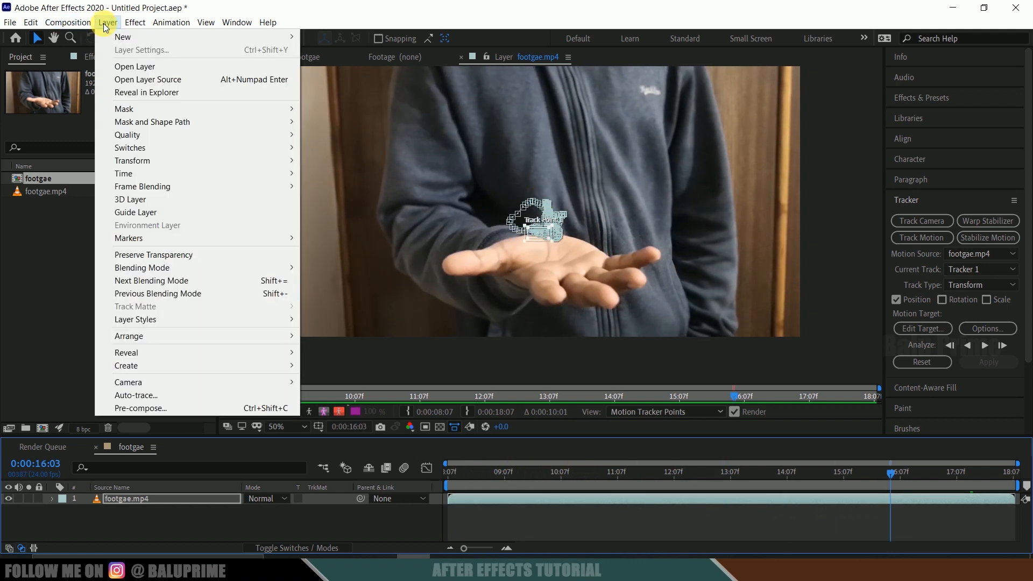
{"action": "mouse_move", "coordinate": [114, 37]}
{"action": "left_click", "coordinate": [372, 90]}
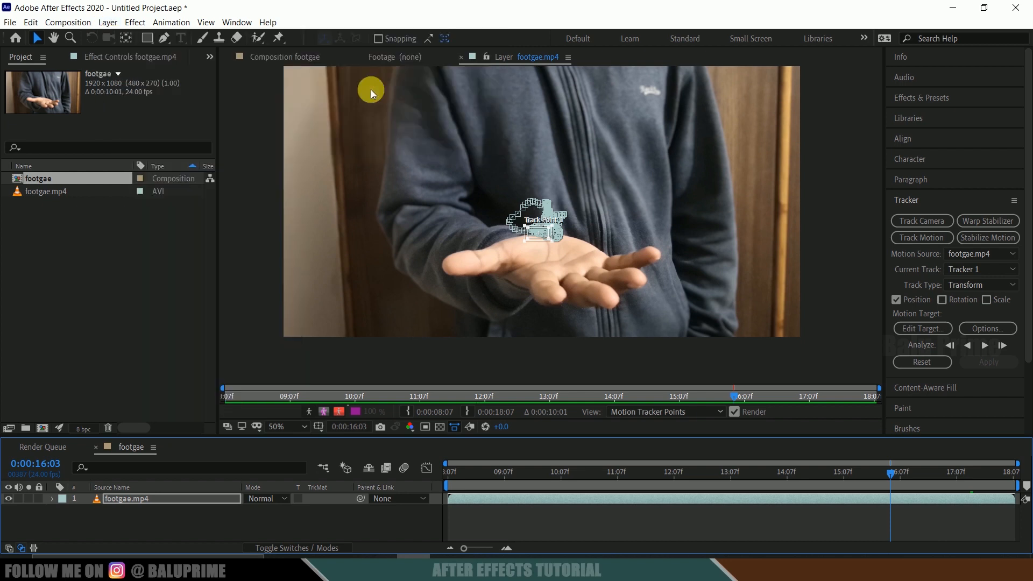
Step: Set Null 1 as the tracker's motion target and apply the tracked motion to it
{"action": "left_click", "coordinate": [915, 329]}
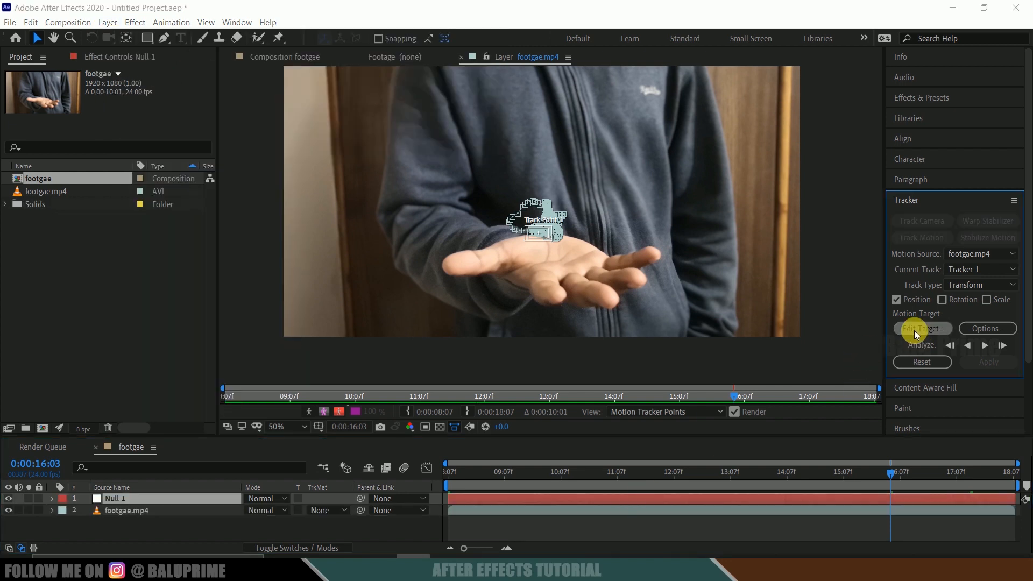
{"action": "left_click", "coordinate": [518, 266]}
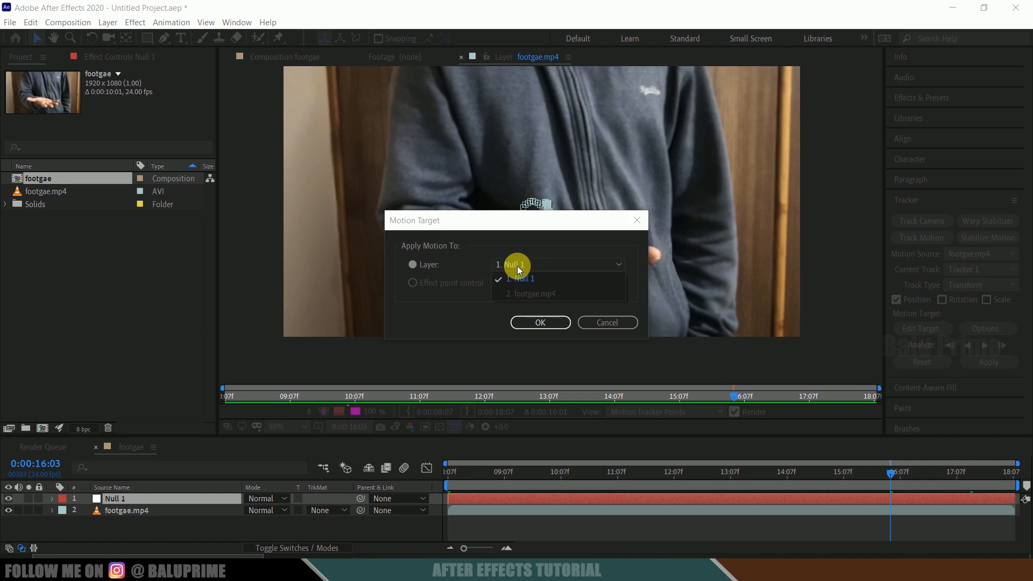
{"action": "left_click", "coordinate": [518, 278]}
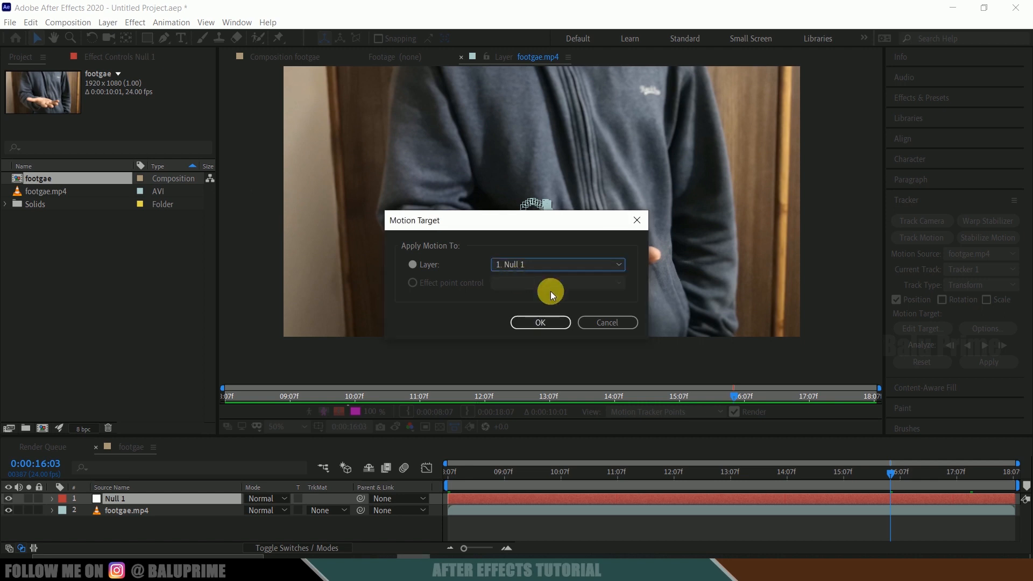
{"action": "left_click", "coordinate": [540, 322]}
{"action": "left_click", "coordinate": [977, 361]}
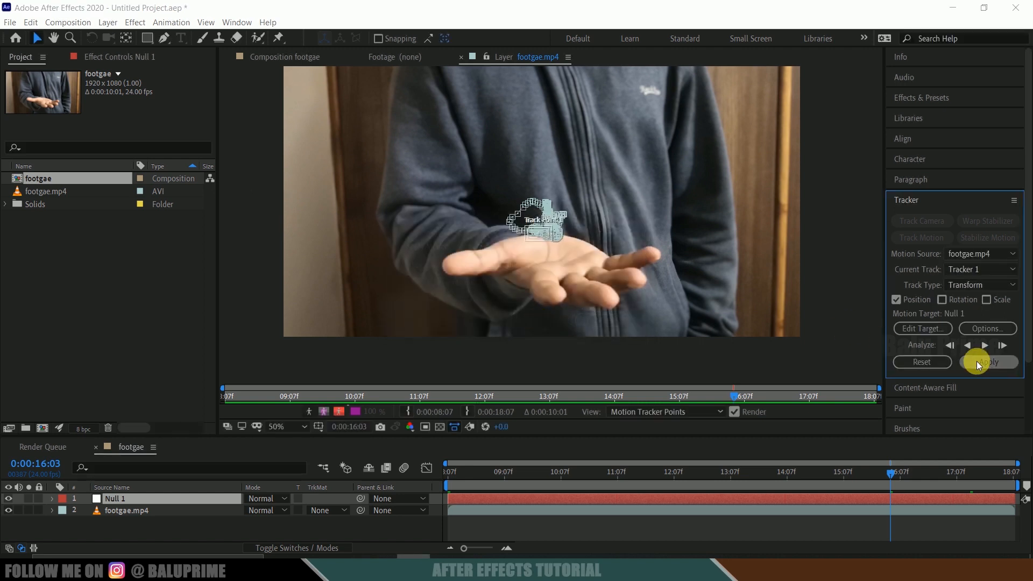
{"action": "left_click", "coordinate": [537, 273]}
{"action": "left_click", "coordinate": [518, 286]}
{"action": "left_click", "coordinate": [531, 300]}
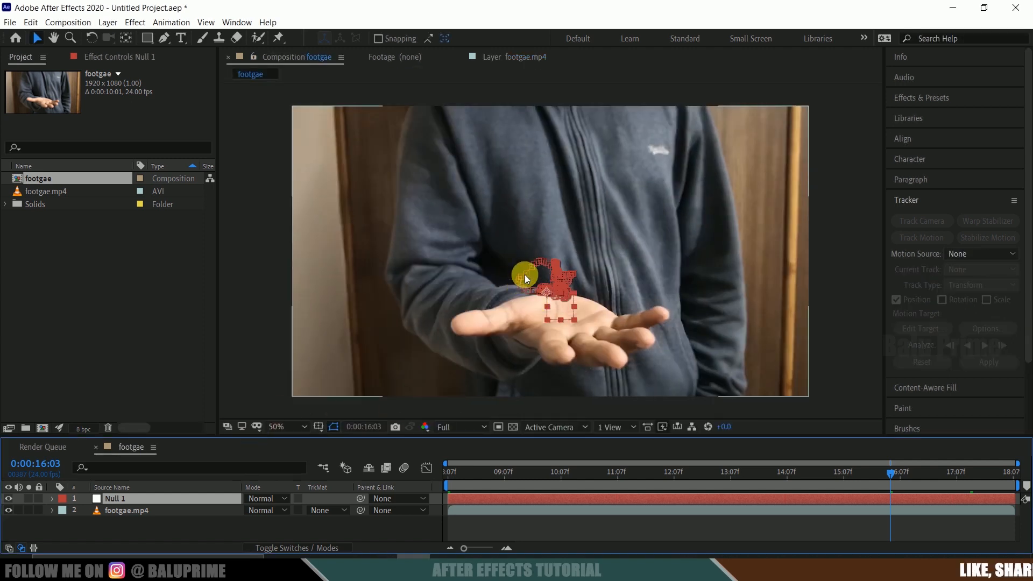
Step: Return to the composition's first frame and set the preview resolution to Quarter
{"action": "left_click_drag", "start_coordinate": [479, 470], "coordinate": [417, 485]}
{"action": "left_click", "coordinate": [457, 426]}
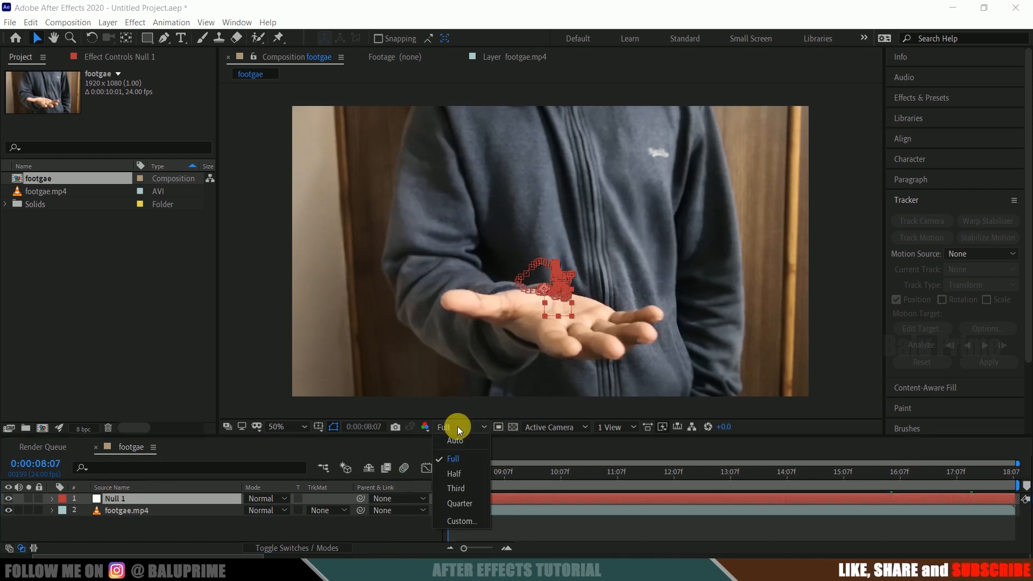
{"action": "left_click", "coordinate": [455, 499]}
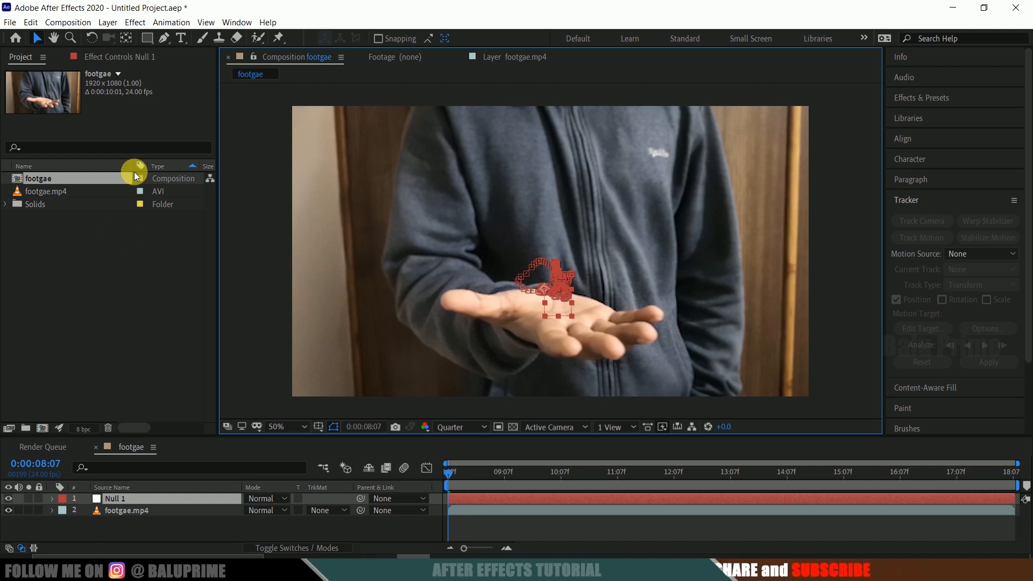
Step: Create a 1920 x 1080 px solid layer named element with black (000000) as its color
{"action": "left_click", "coordinate": [111, 22]}
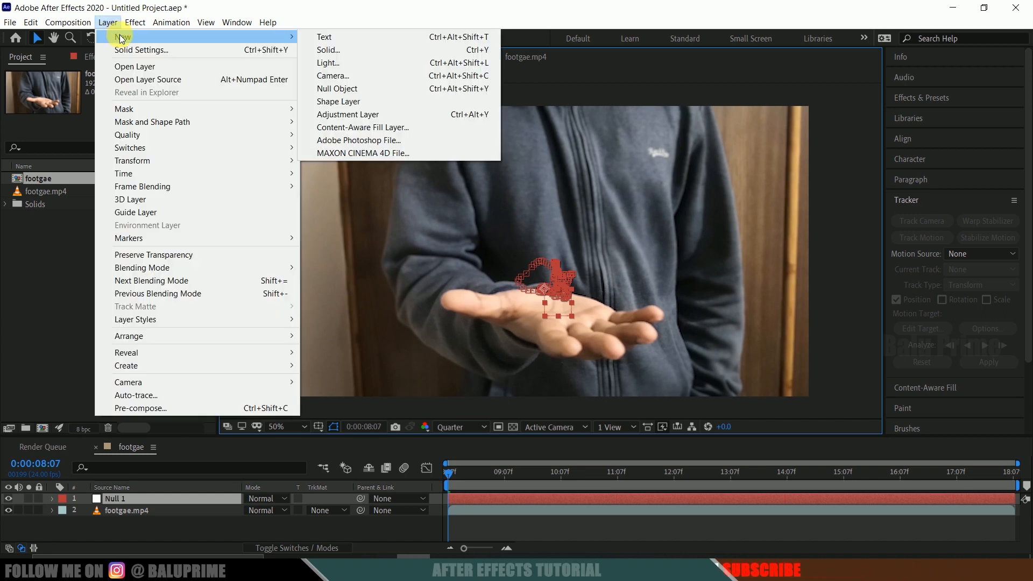
{"action": "left_click", "coordinate": [325, 52]}
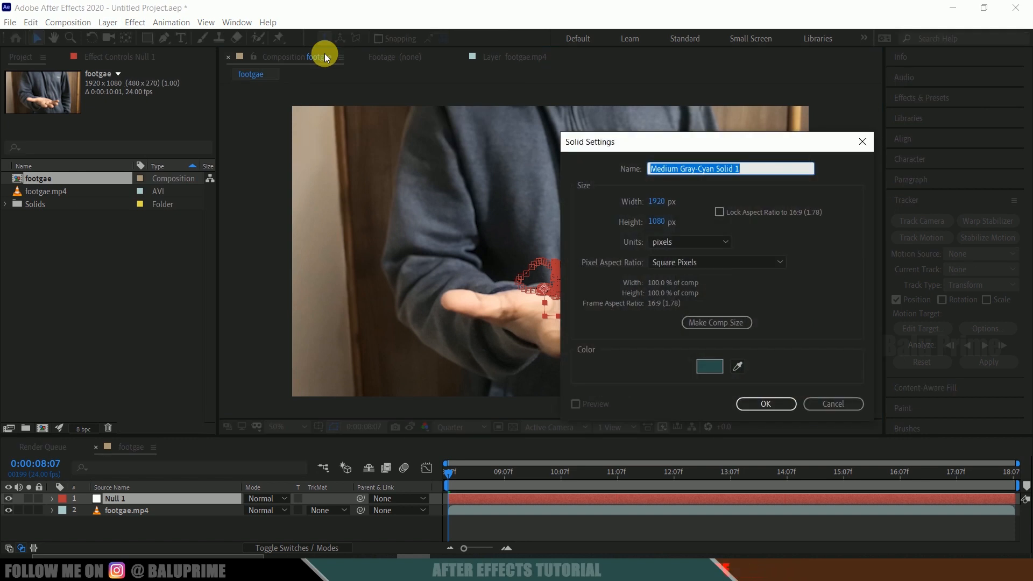
{"action": "type", "text": "element"}
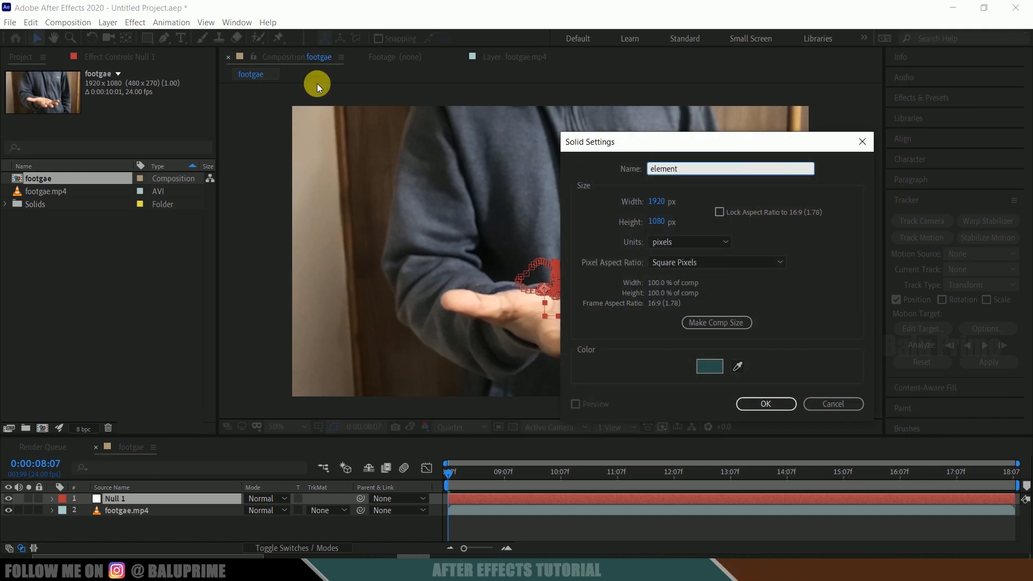
{"action": "left_click", "coordinate": [710, 368]}
{"action": "left_click_drag", "start_coordinate": [527, 302], "coordinate": [208, 452]}
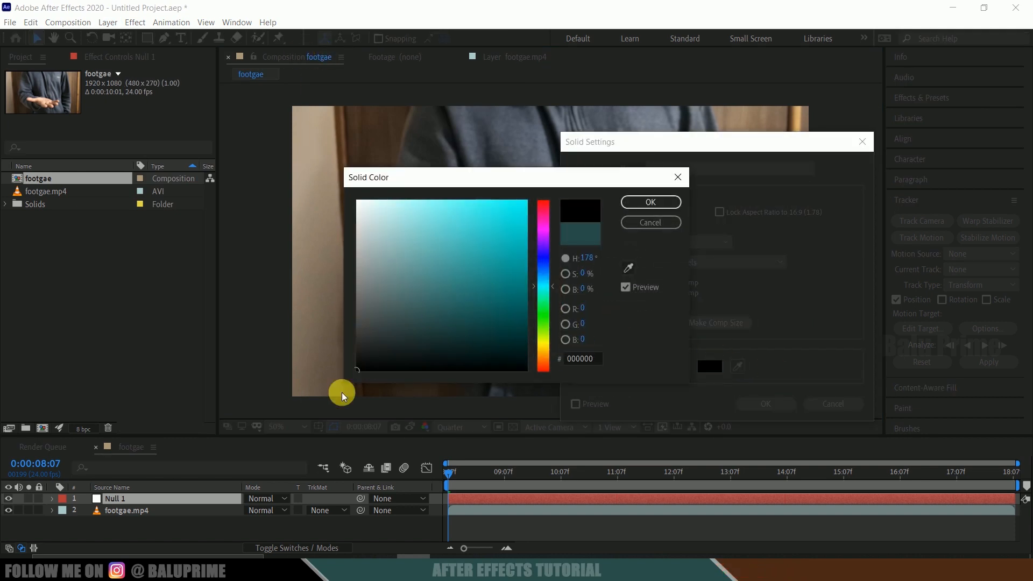
{"action": "left_click", "coordinate": [643, 202]}
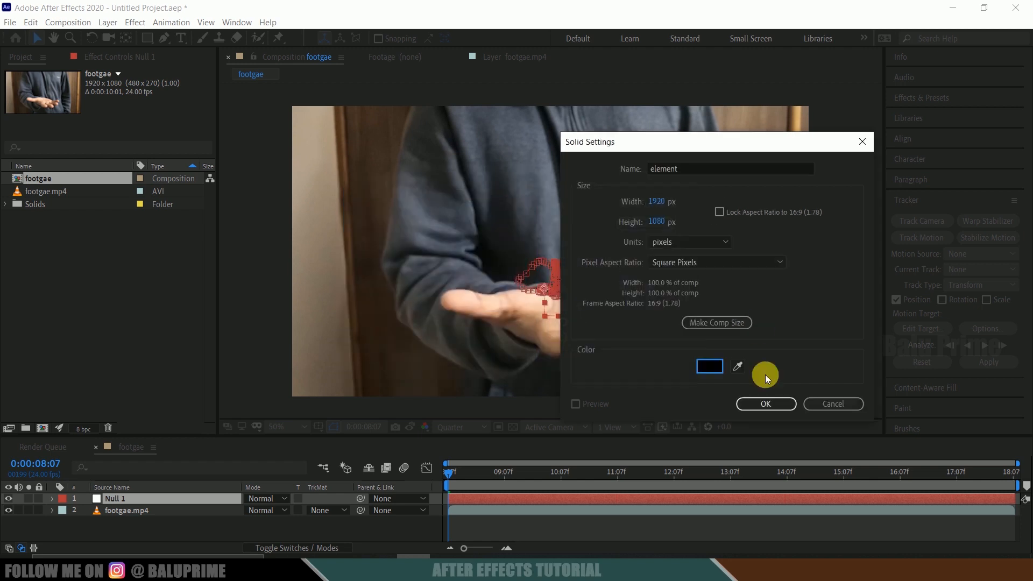
{"action": "left_click", "coordinate": [750, 403]}
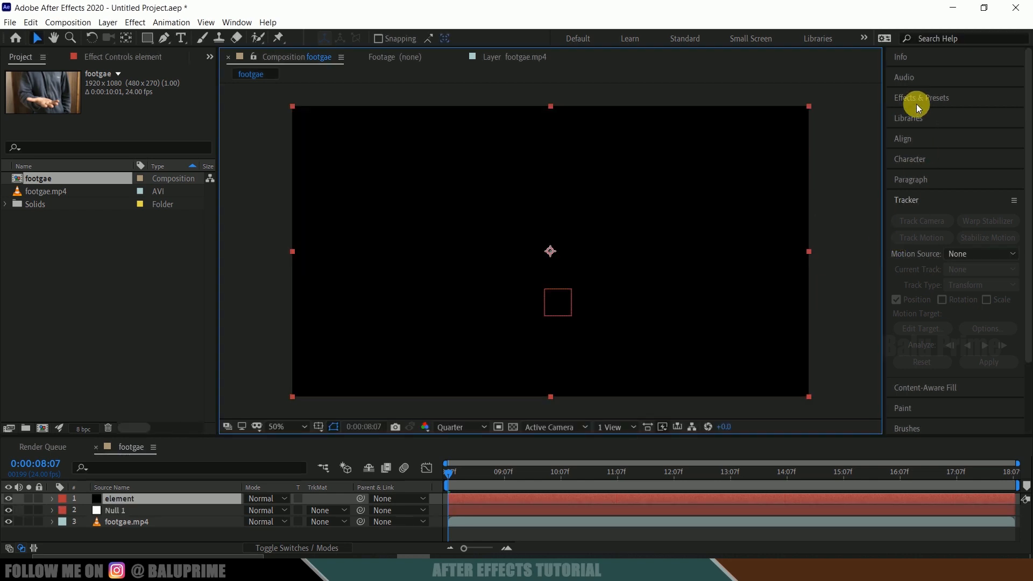
Step: Find the Video Copilot Element effect and apply it to the element solid layer
{"action": "left_click", "coordinate": [916, 98]}
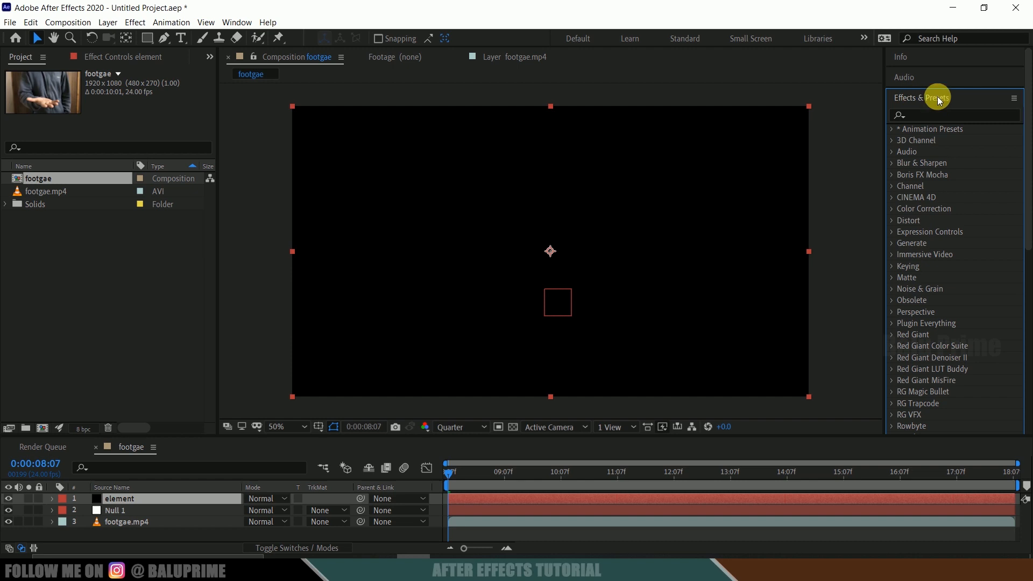
{"action": "left_click", "coordinate": [236, 21]}
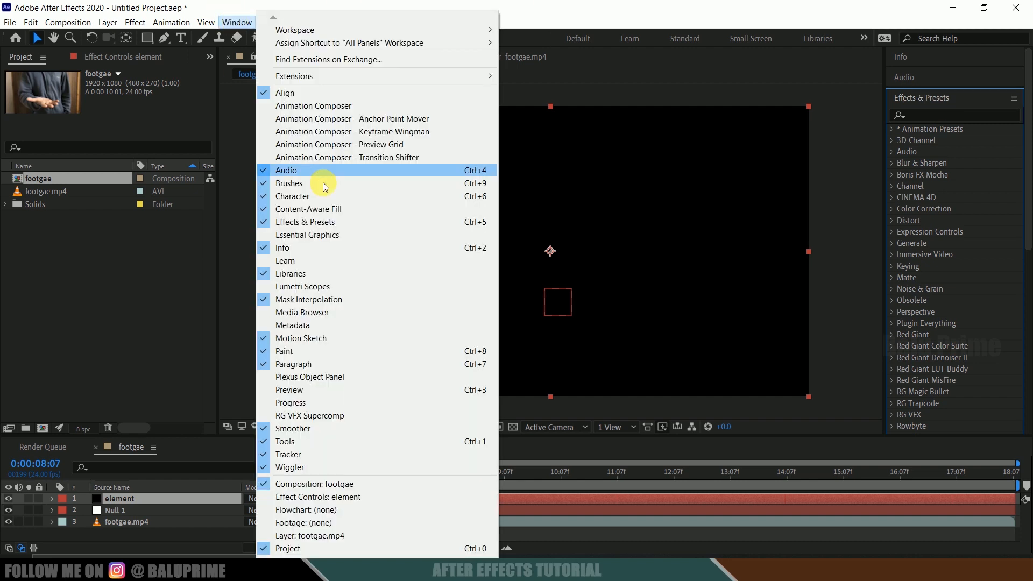
{"action": "left_click", "coordinate": [941, 115]}
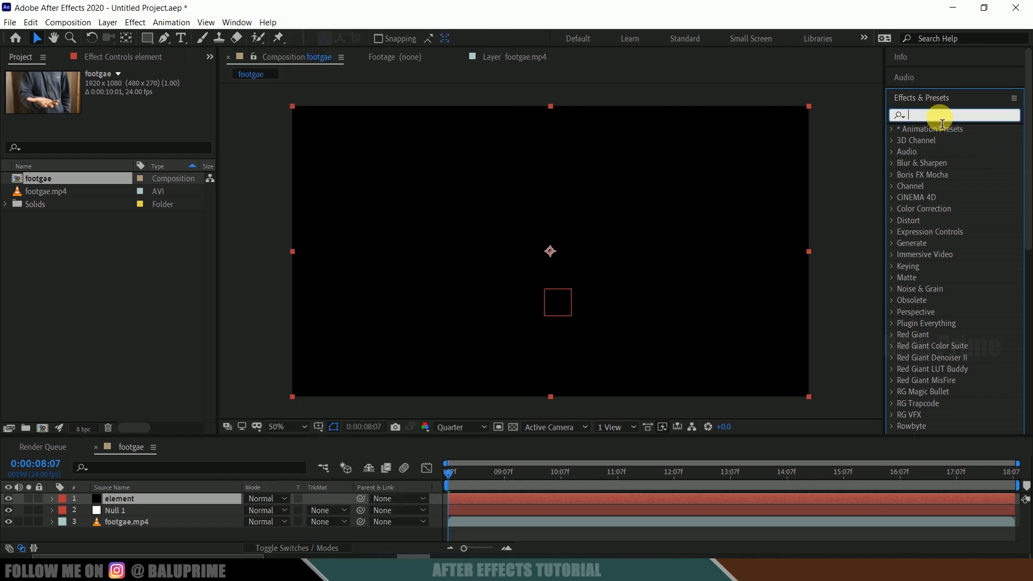
{"action": "type", "text": "element"}
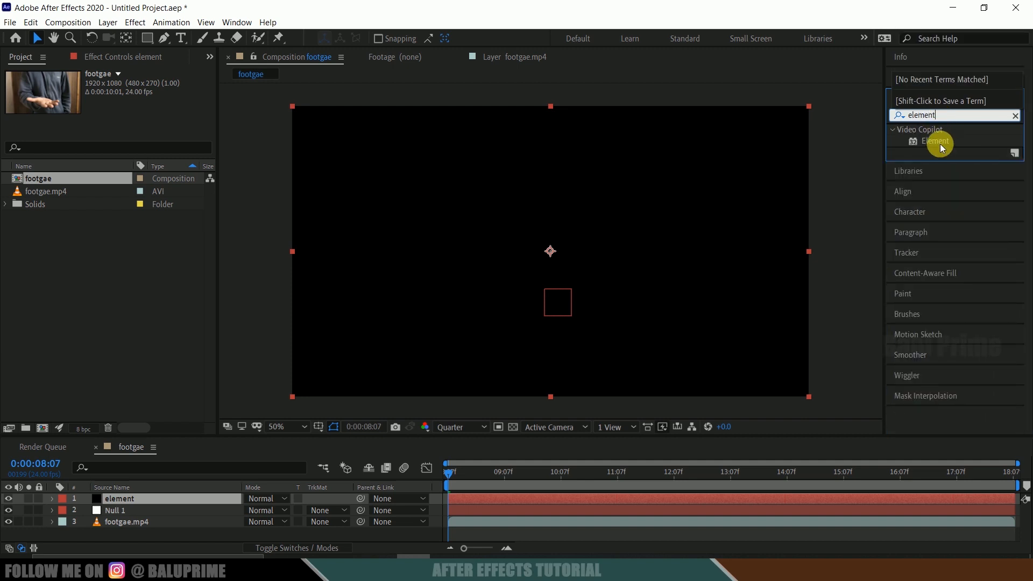
{"action": "left_click", "coordinate": [938, 142]}
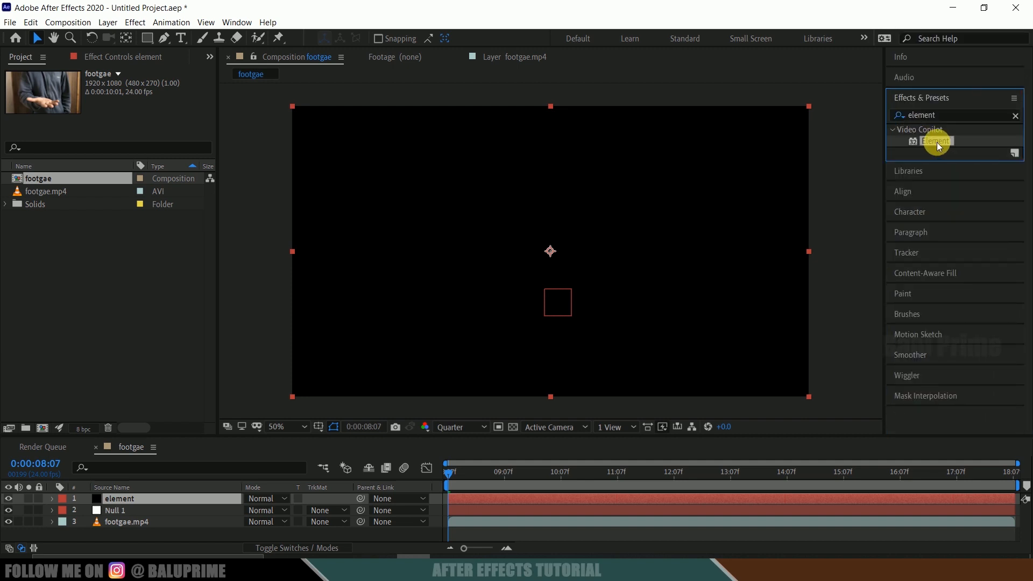
{"action": "left_click_drag", "start_coordinate": [938, 143], "coordinate": [140, 500]}
Step: Import coin.obj into Element's Scene Setup with Model Center alignment and normalize the model's size
{"action": "left_click", "coordinate": [78, 119]}
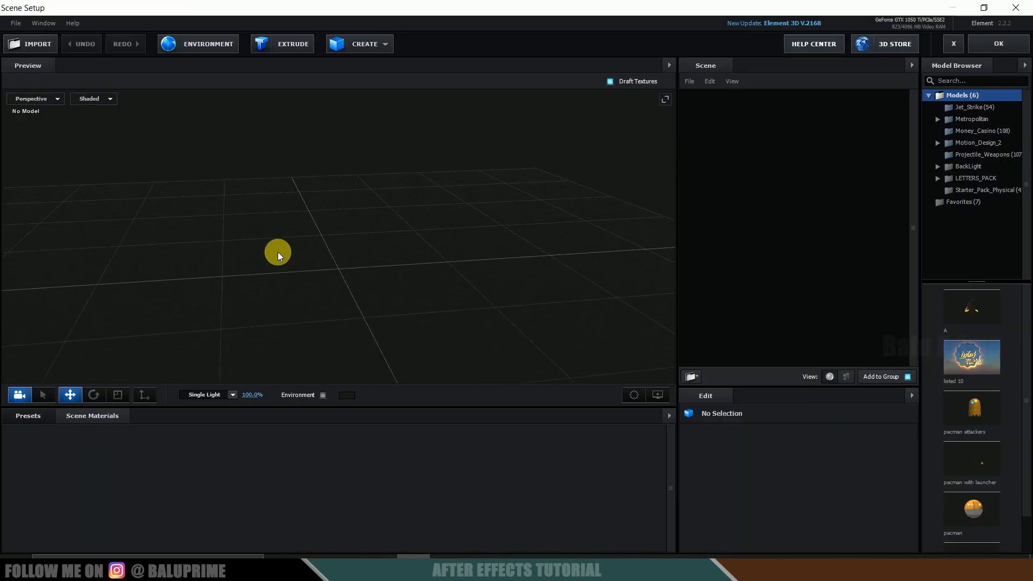
{"action": "left_click_drag", "start_coordinate": [260, 244], "coordinate": [267, 253]}
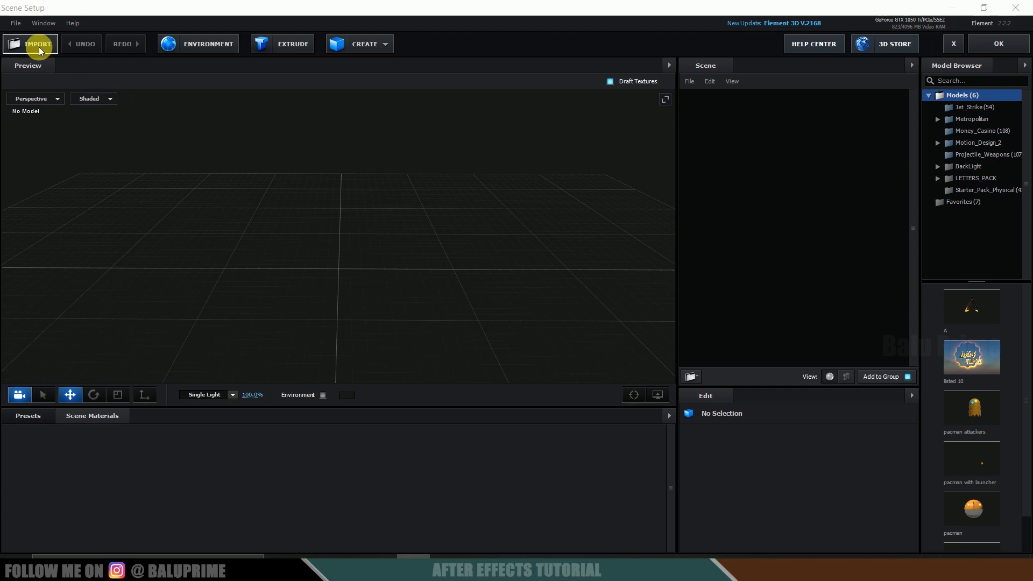
{"action": "left_click", "coordinate": [154, 136]}
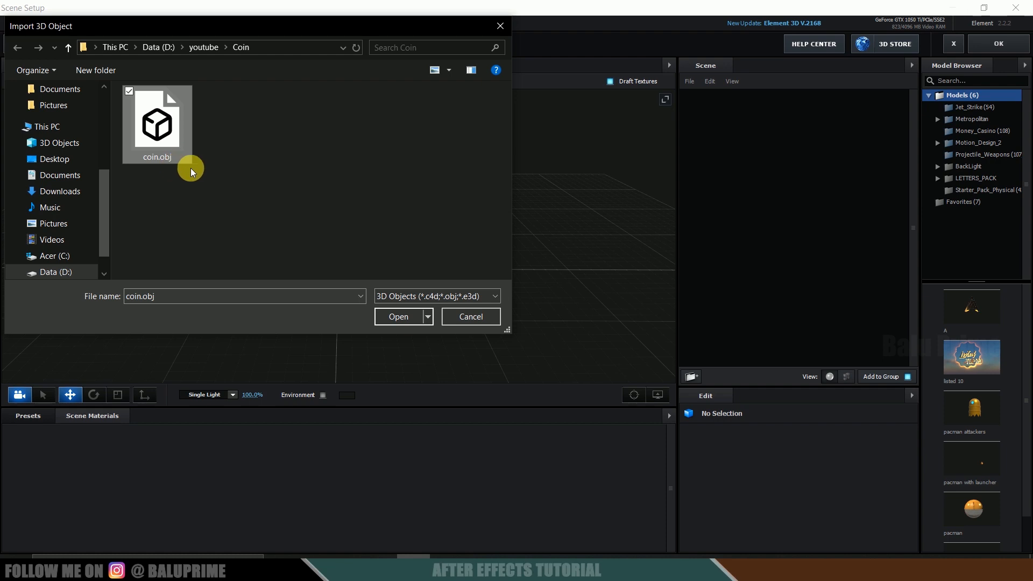
{"action": "left_click", "coordinate": [396, 318]}
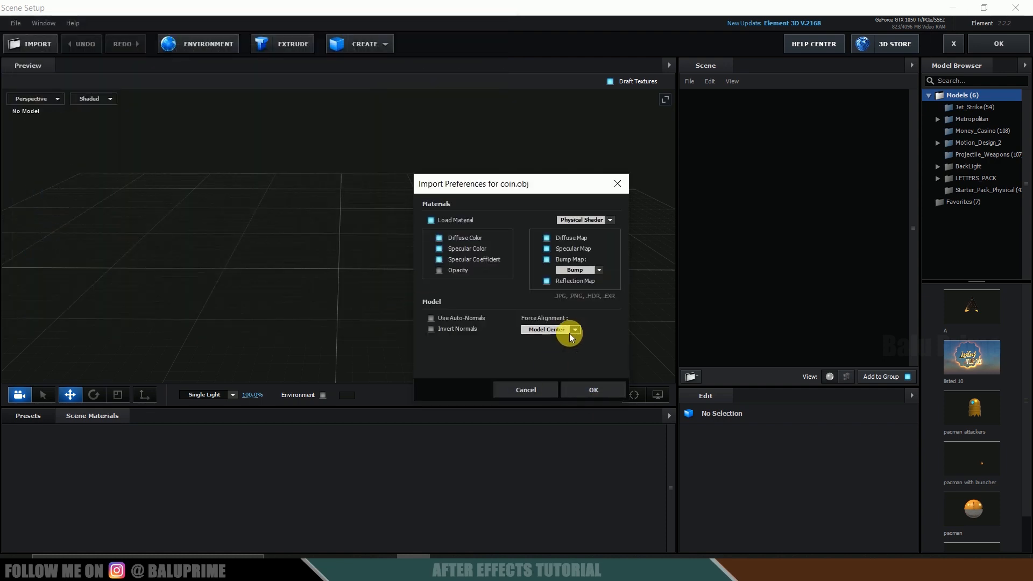
{"action": "left_click", "coordinate": [590, 390]}
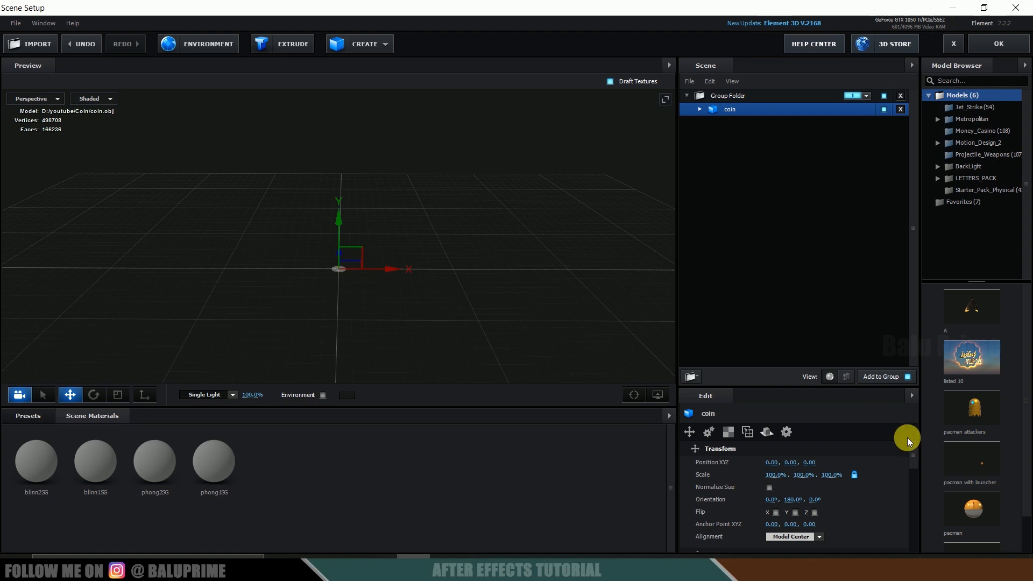
{"action": "left_click", "coordinate": [769, 488]}
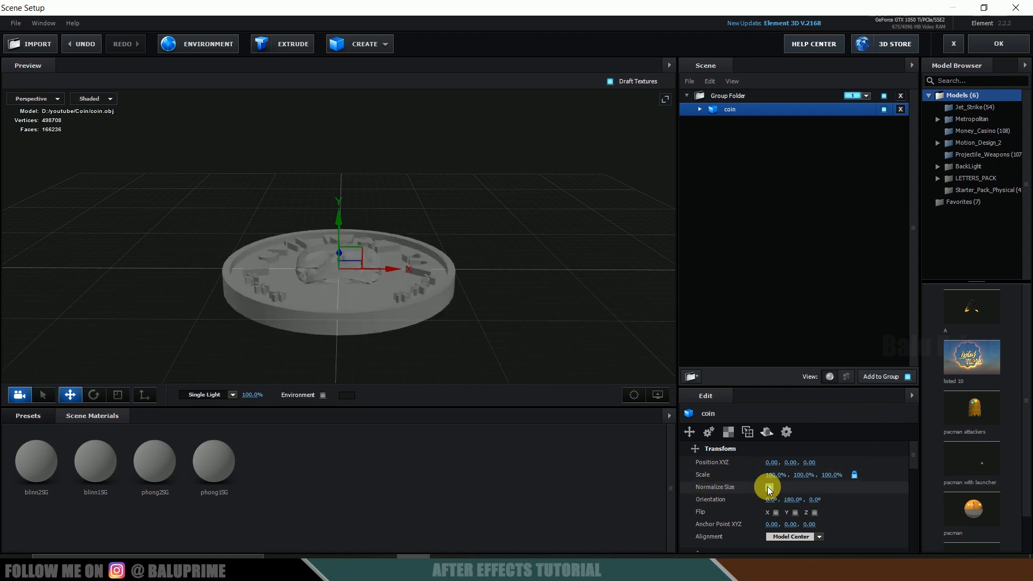
{"action": "left_click_drag", "start_coordinate": [565, 273], "coordinate": [517, 279]}
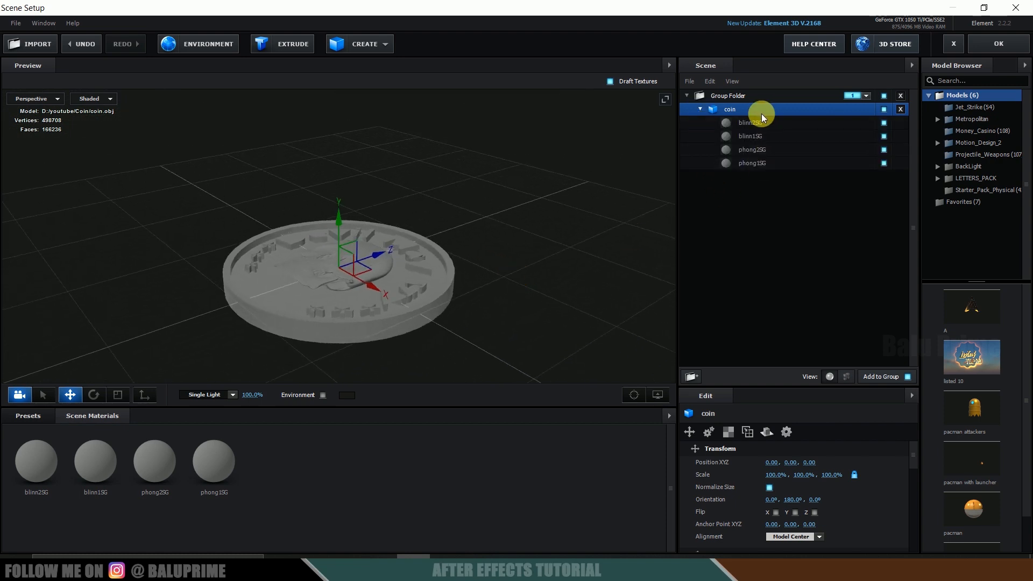
Step: Apply the clean_metal_clean_gold preset from the Pro_Shaders_2 Metal materials to the coin's phong1SG material
{"action": "left_click", "coordinate": [757, 123]}
{"action": "left_click", "coordinate": [750, 136]}
{"action": "left_click", "coordinate": [751, 150]}
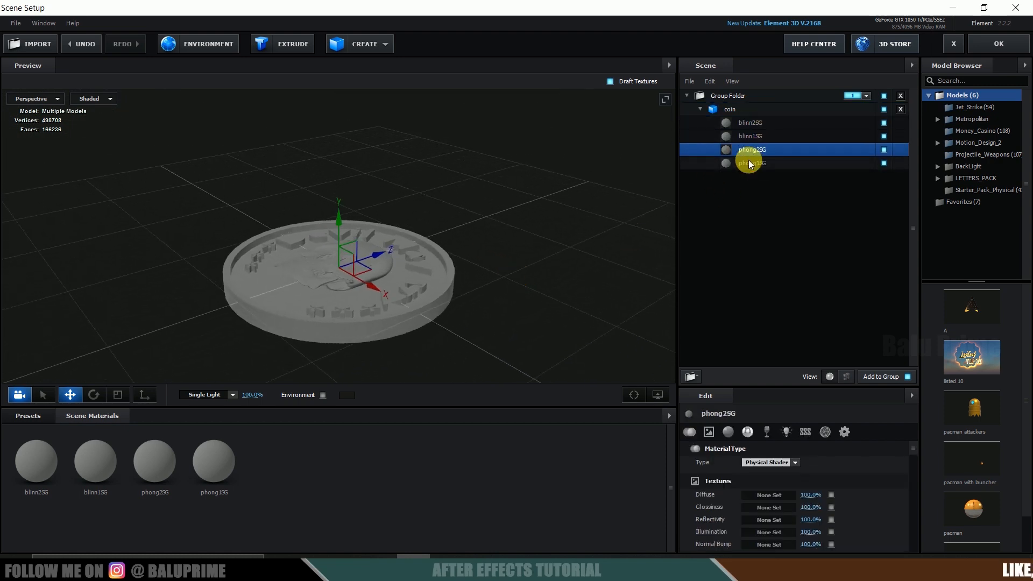
{"action": "left_click", "coordinate": [749, 163]}
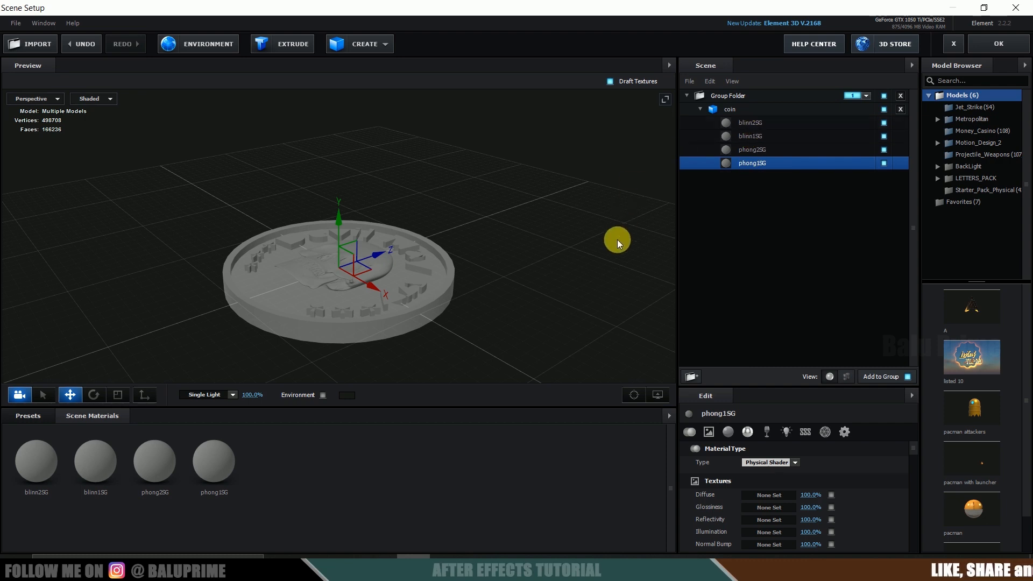
{"action": "left_click_drag", "start_coordinate": [622, 226], "coordinate": [624, 243]}
{"action": "left_click", "coordinate": [884, 162]}
{"action": "left_click", "coordinate": [884, 162]}
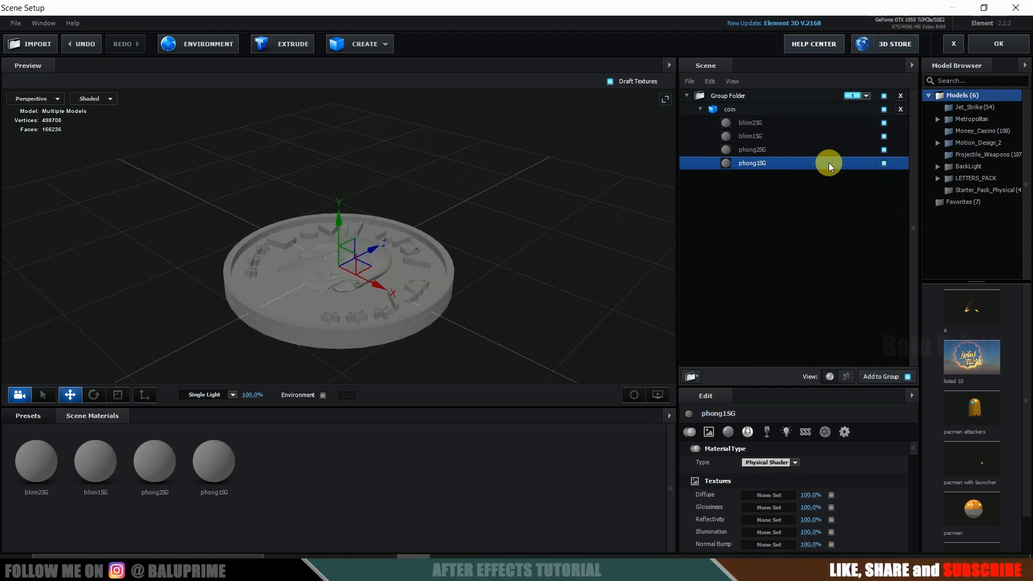
{"action": "left_click", "coordinate": [24, 422]}
{"action": "left_click", "coordinate": [67, 477]}
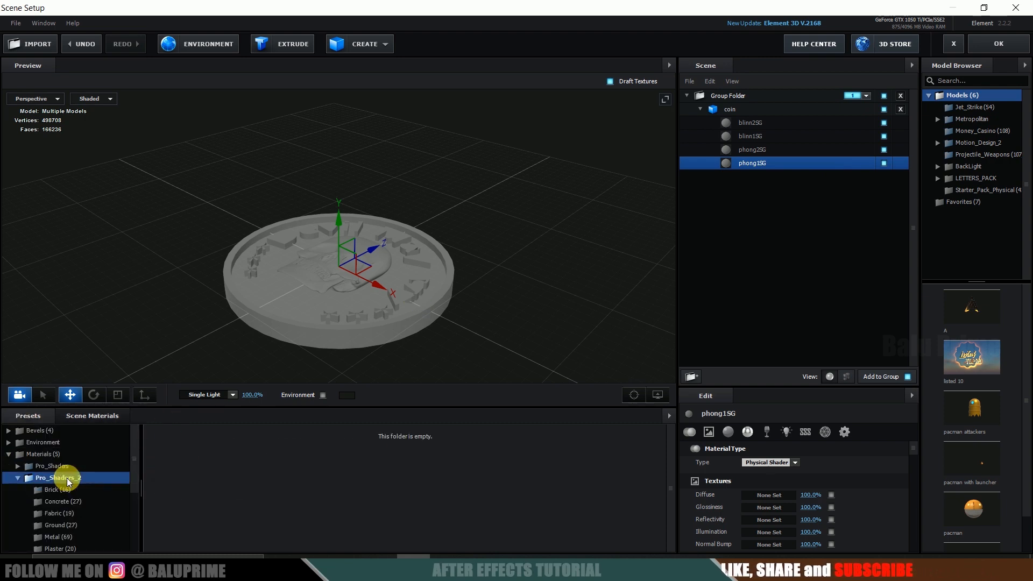
{"action": "scroll", "coordinate": [105, 513], "scroll_direction": "down", "scroll_amount": 3}
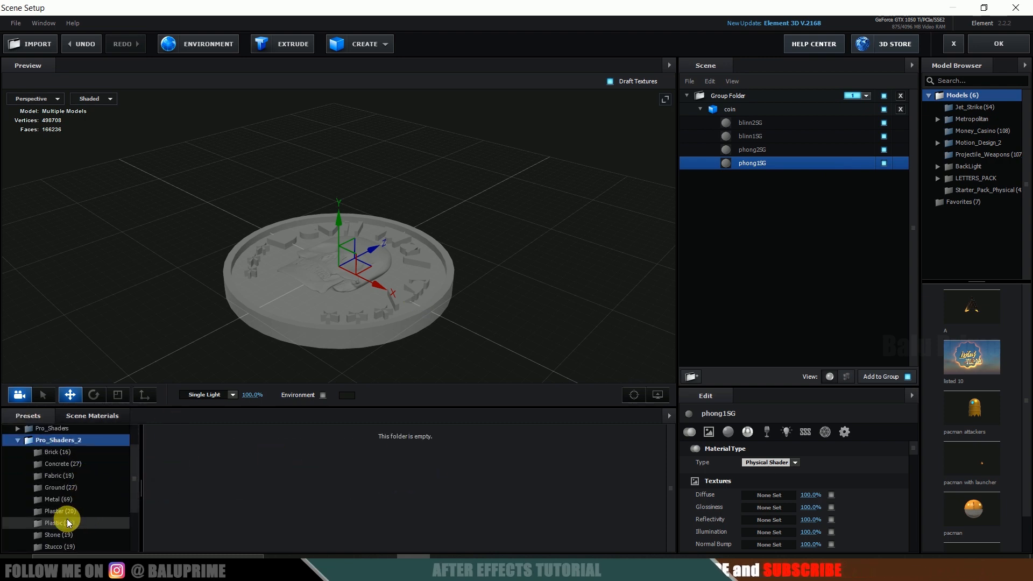
{"action": "left_click", "coordinate": [60, 500]}
{"action": "left_click_drag", "start_coordinate": [584, 464], "coordinate": [751, 166]}
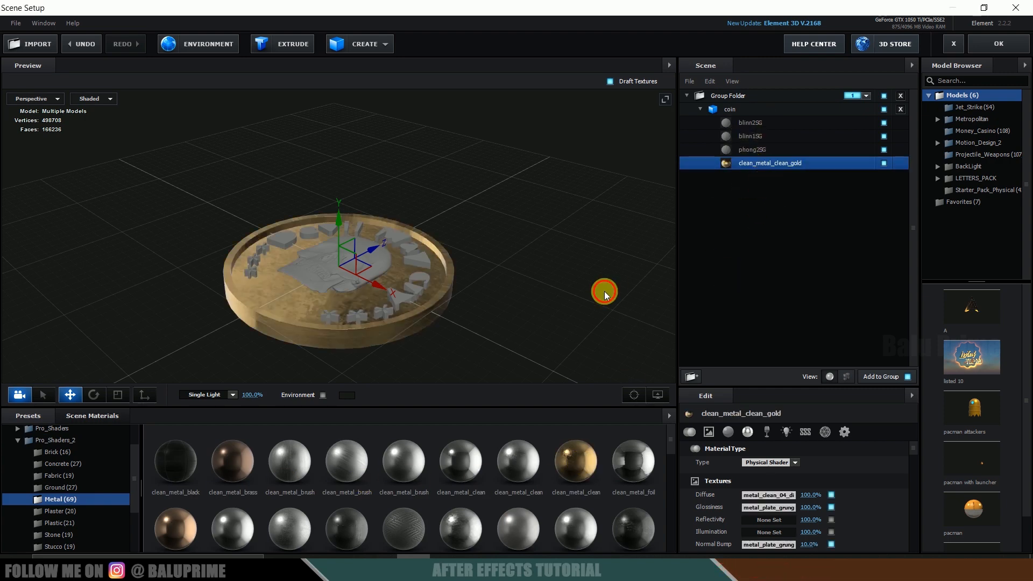
Step: Apply the Gold preset from the Physical materials to the coin's phong2SG material
{"action": "left_click", "coordinate": [894, 154]}
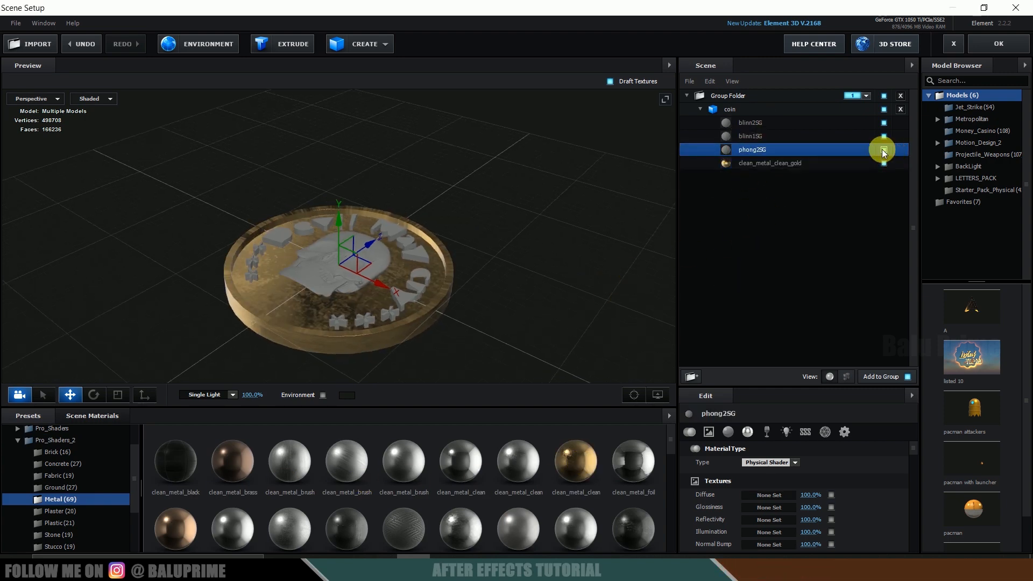
{"action": "left_click", "coordinate": [884, 149]}
{"action": "left_click", "coordinate": [883, 150]}
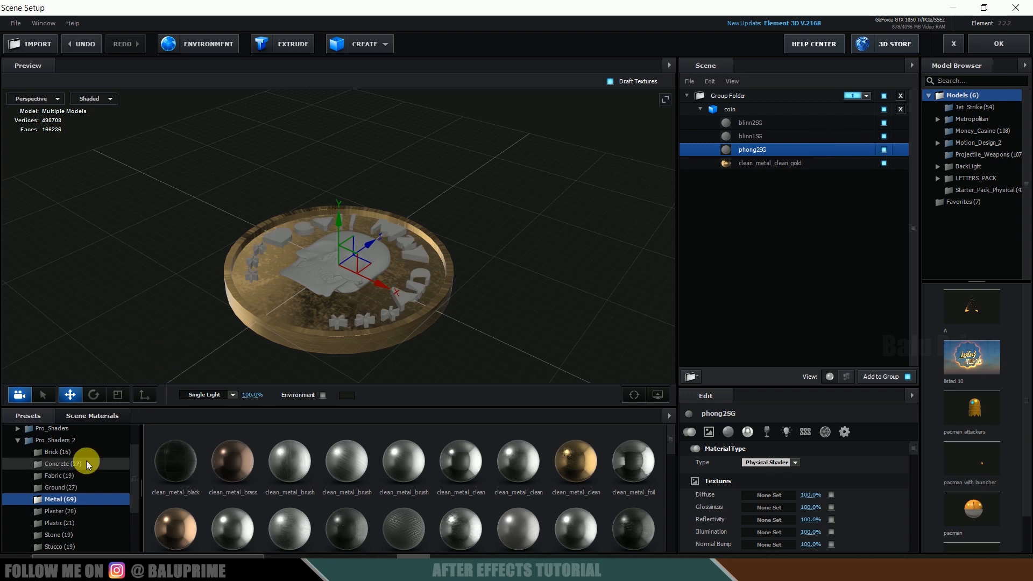
{"action": "scroll", "coordinate": [81, 473], "scroll_direction": "down", "scroll_amount": 3}
{"action": "left_click", "coordinate": [54, 534]}
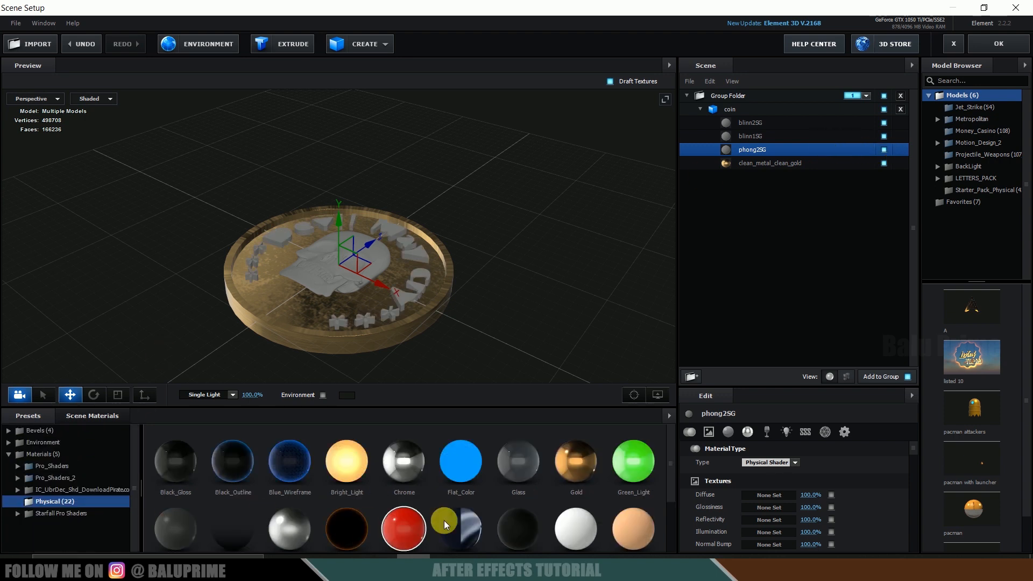
{"action": "left_click_drag", "start_coordinate": [409, 465], "coordinate": [793, 167]}
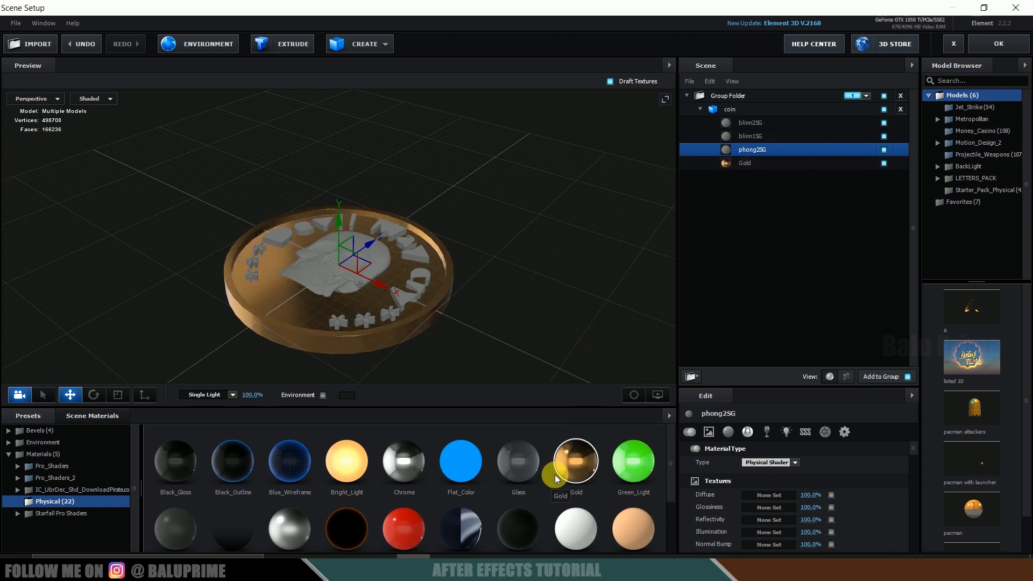
{"action": "key", "text": "ctrl+z"}
{"action": "left_click_drag", "start_coordinate": [574, 467], "coordinate": [754, 153]}
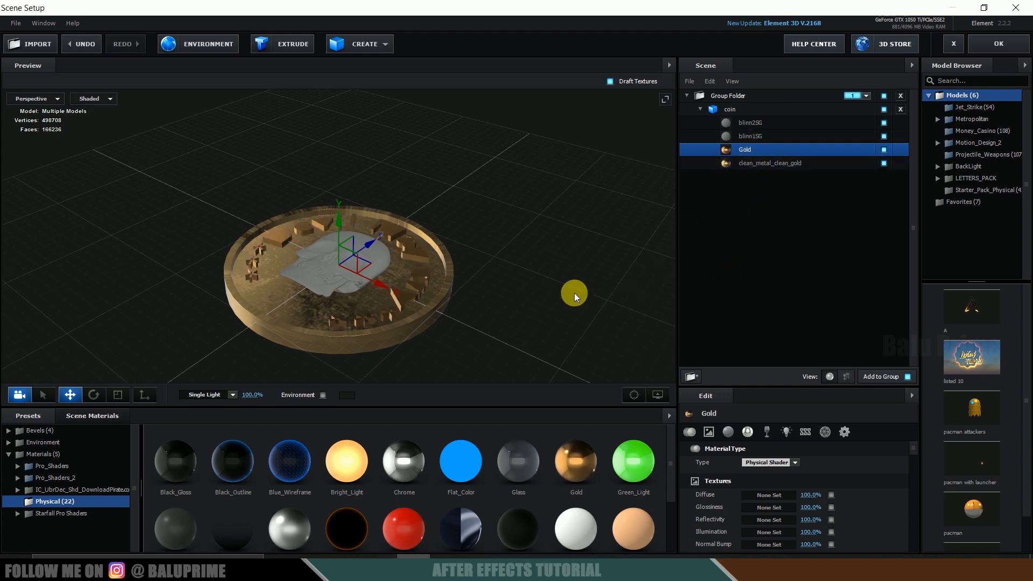
Step: Apply the Chrome preset to the coin's blinn1SG and blinn2SG materials
{"action": "left_click_drag", "start_coordinate": [431, 473], "coordinate": [747, 137]}
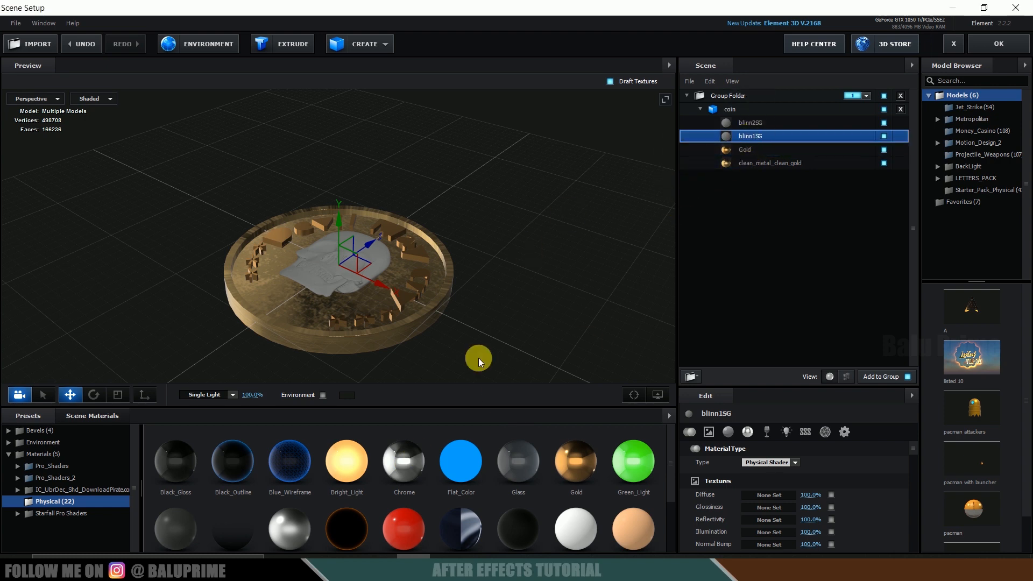
{"action": "left_click_drag", "start_coordinate": [462, 478], "coordinate": [768, 122]}
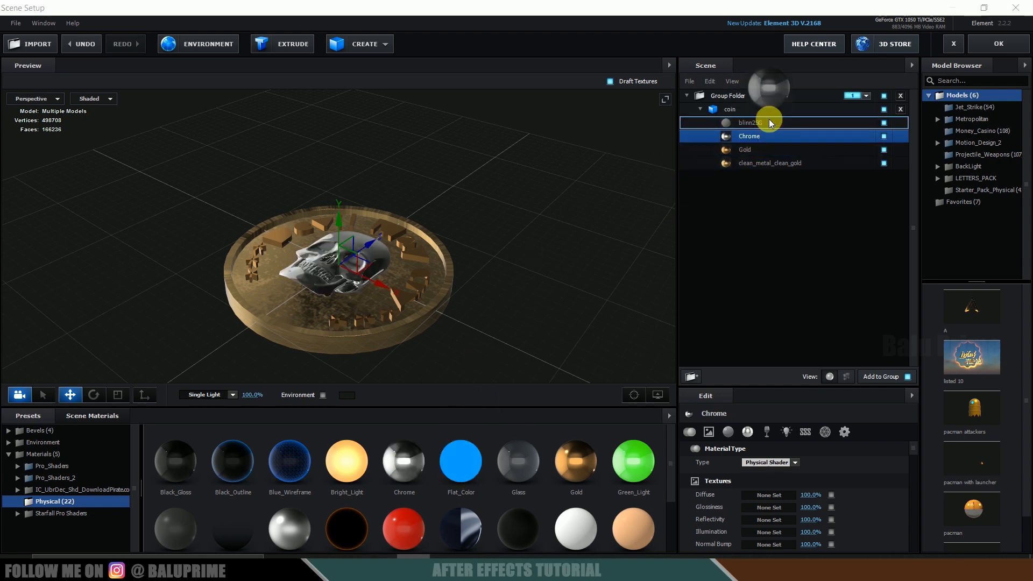
{"action": "left_click_drag", "start_coordinate": [483, 261], "coordinate": [511, 307]}
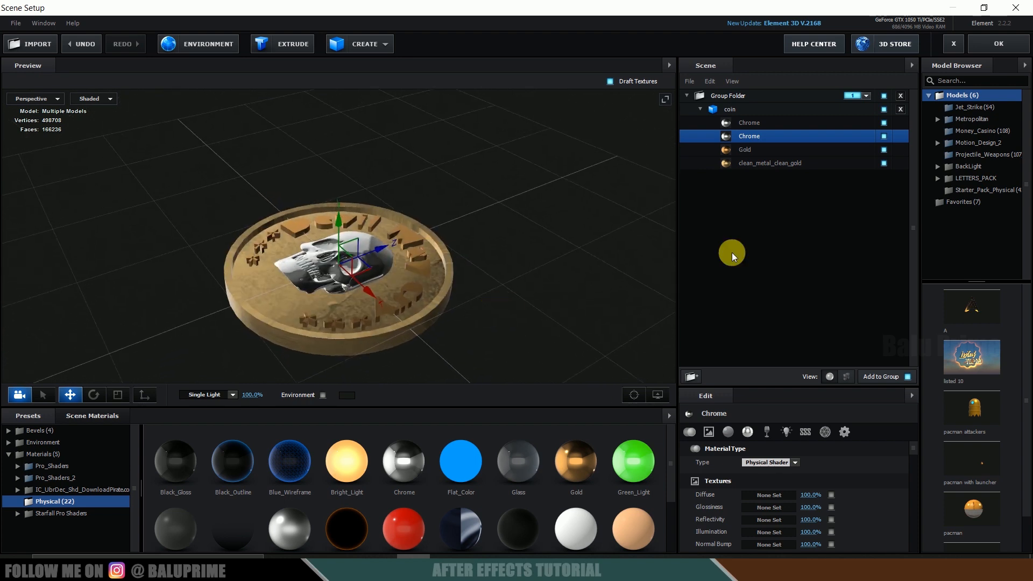
Step: Stand the coin model upright by setting its X orientation to 90°
{"action": "left_click", "coordinate": [731, 109]}
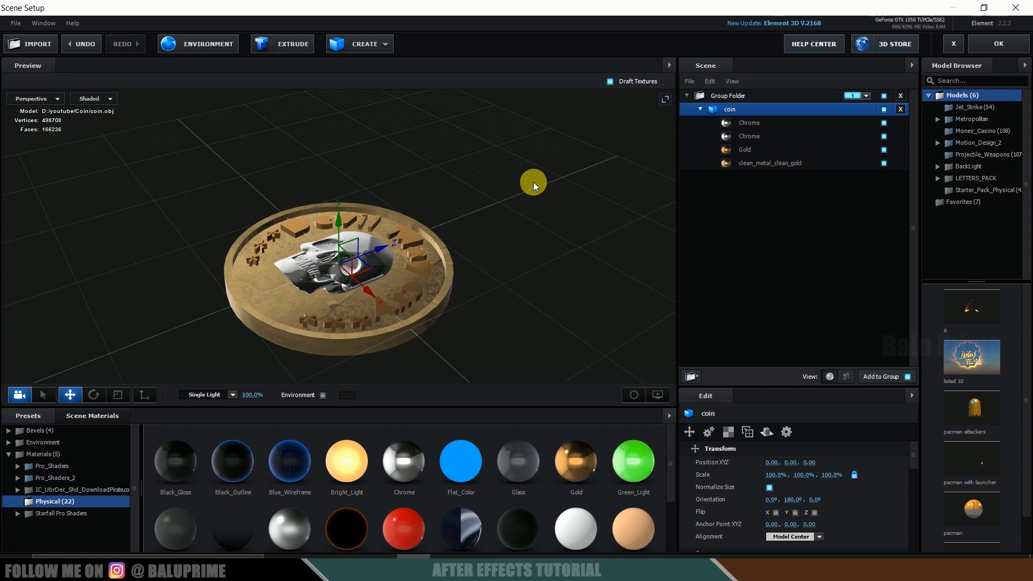
{"action": "key", "text": "e"}
{"action": "left_click_drag", "start_coordinate": [316, 224], "coordinate": [278, 318]}
{"action": "left_click", "coordinate": [775, 500]}
{"action": "type", "text": "90"}
{"action": "key", "text": "Return"}
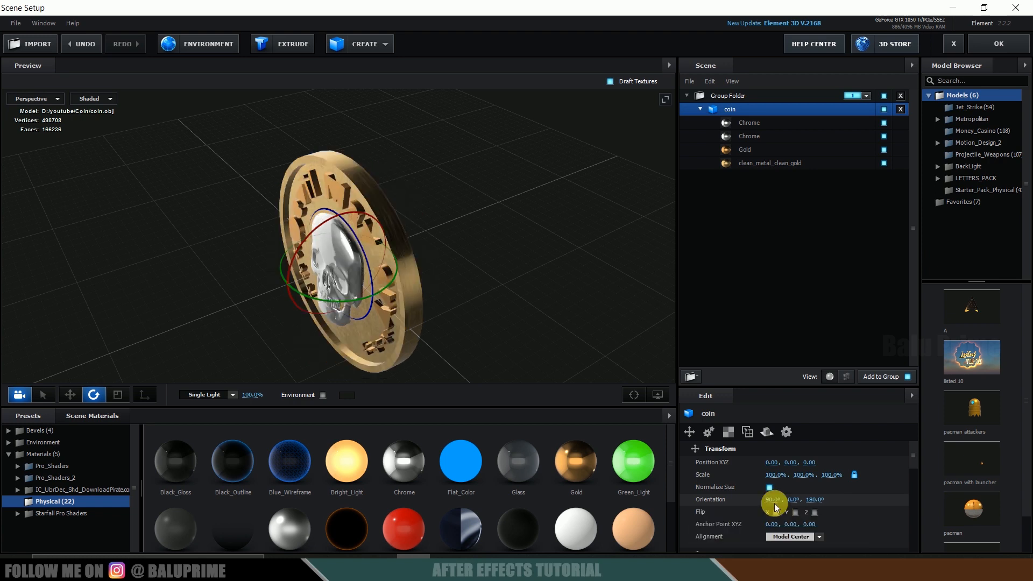
Step: Assign the coin model to auxiliary animation Channel 1 and accept the scene setup
{"action": "left_click_drag", "start_coordinate": [523, 255], "coordinate": [534, 214]}
{"action": "scroll", "coordinate": [534, 215], "scroll_direction": "down", "scroll_amount": 1}
{"action": "right_click", "coordinate": [755, 112]}
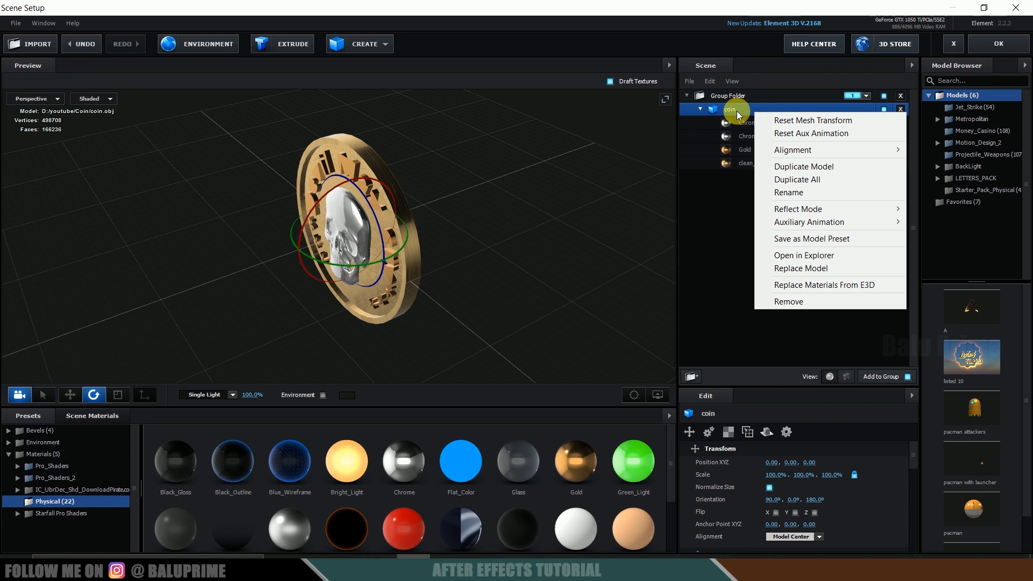
{"action": "right_click", "coordinate": [737, 111]}
{"action": "mouse_move", "coordinate": [842, 221]}
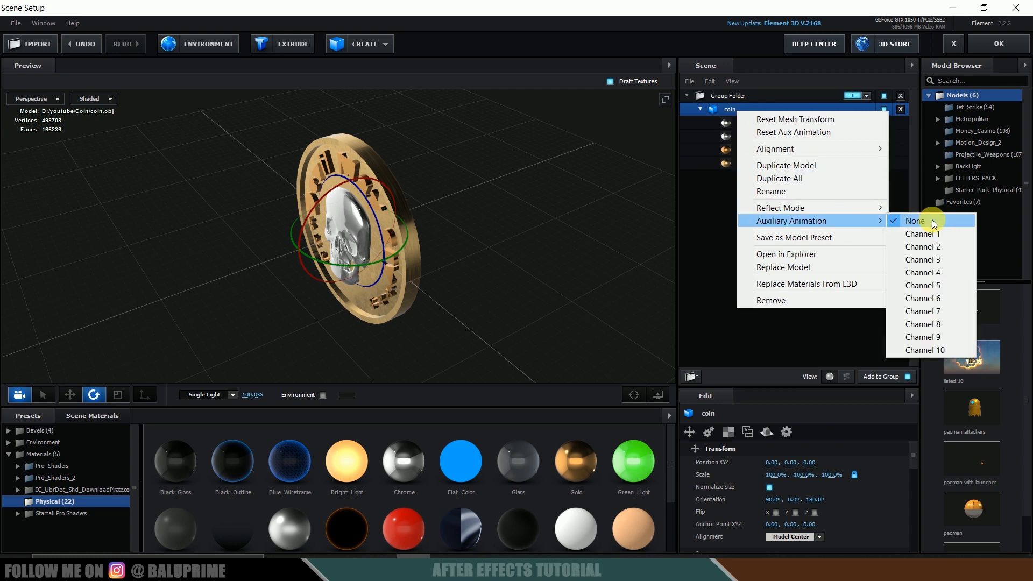
{"action": "left_click", "coordinate": [911, 234]}
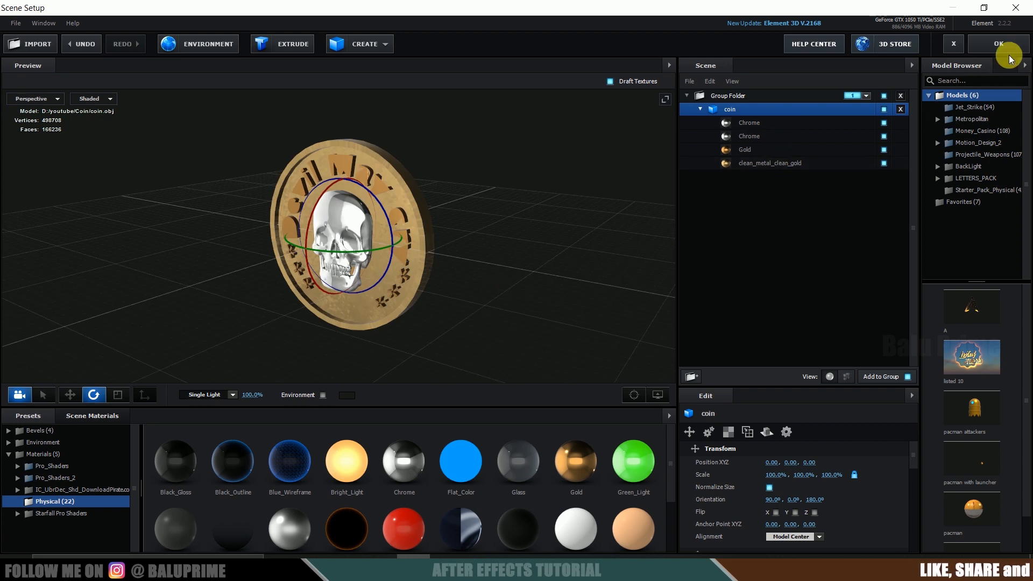
{"action": "left_click", "coordinate": [999, 44]}
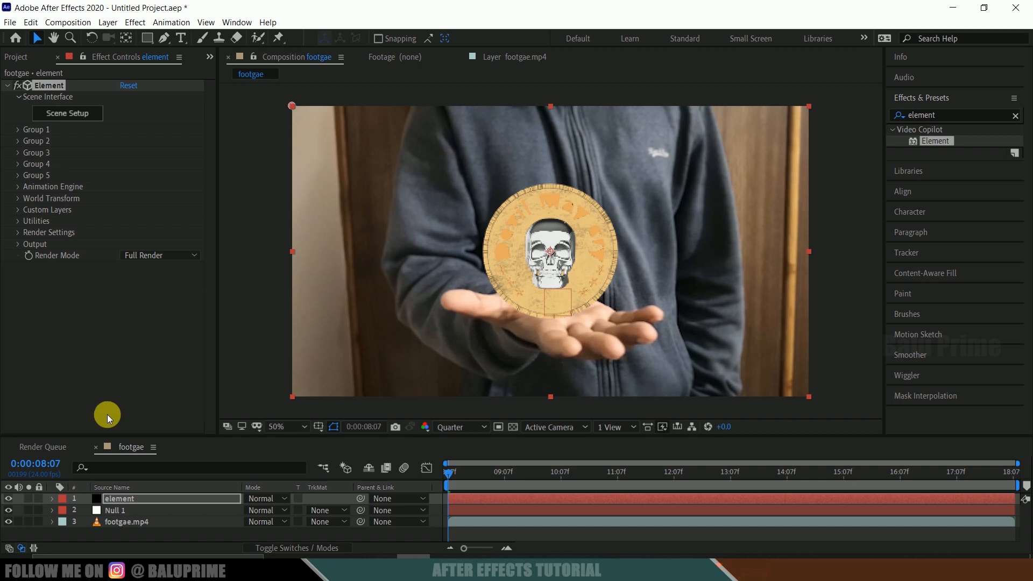
Step: Set the scale of Group 1's auxiliary Channel 1 to 0.5 in the Element effect
{"action": "left_click", "coordinate": [18, 132]}
{"action": "left_click", "coordinate": [30, 176]}
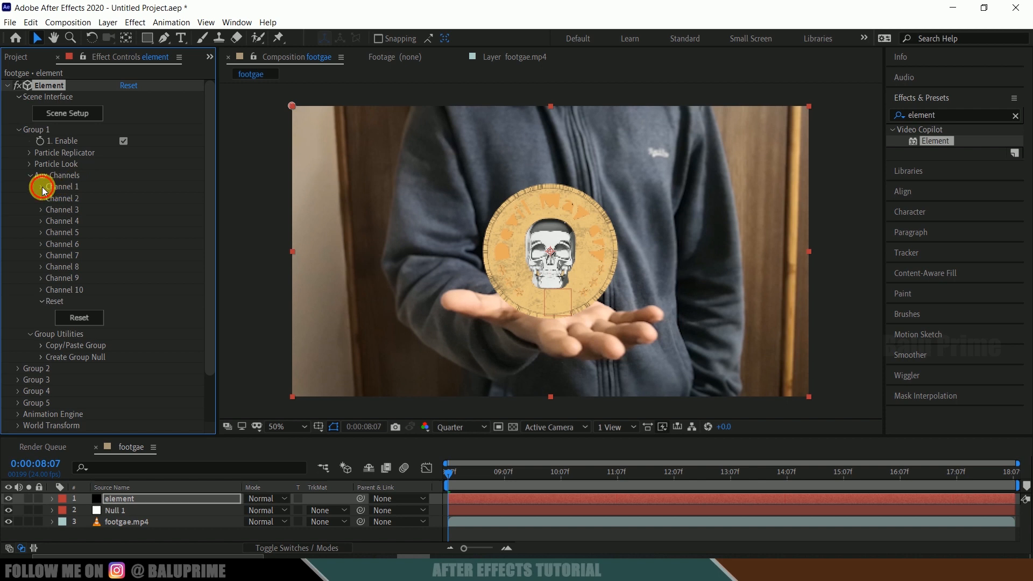
{"action": "left_click", "coordinate": [42, 186]}
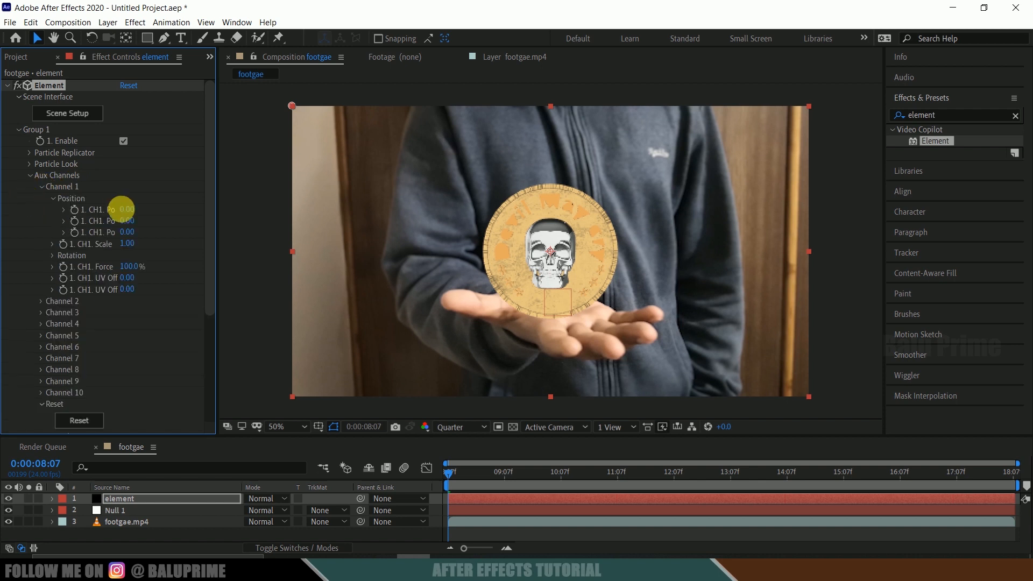
{"action": "left_click", "coordinate": [129, 245]}
{"action": "type", "text": ".5"}
{"action": "key", "text": "Return"}
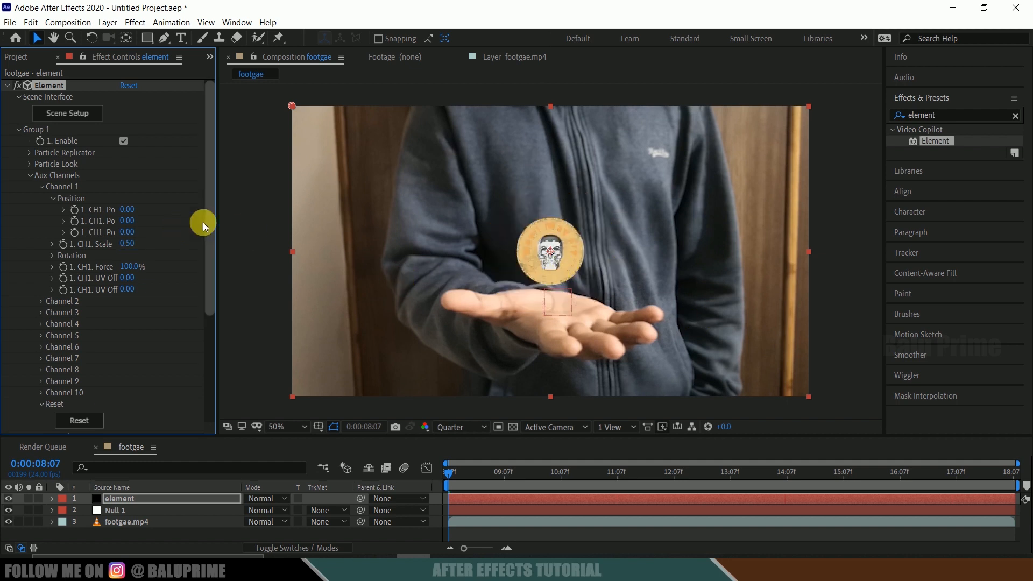
Step: Create a group null for Group 1 from the Element effect's Group Utilities
{"action": "left_click", "coordinate": [29, 173]}
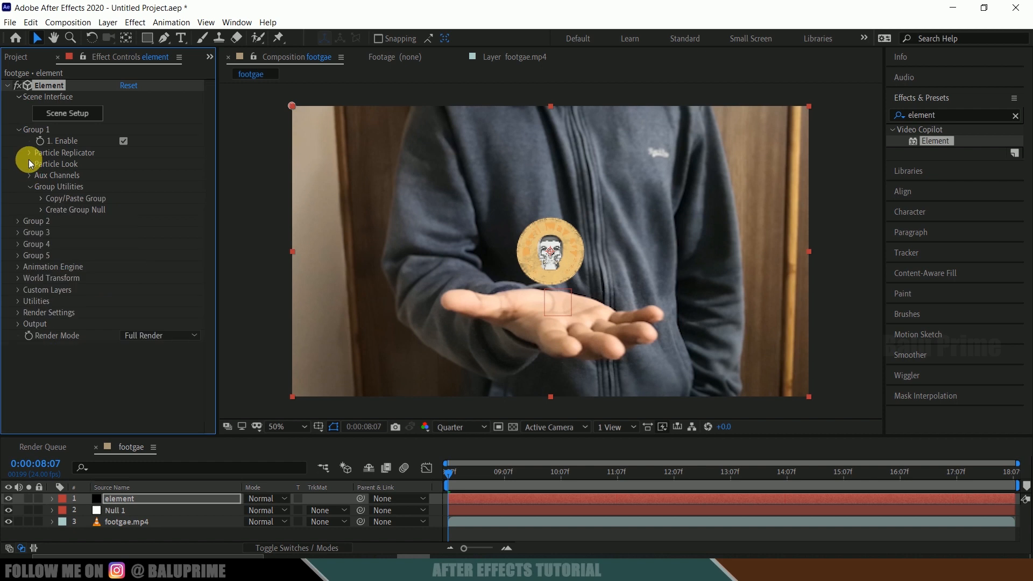
{"action": "left_click", "coordinate": [41, 210]}
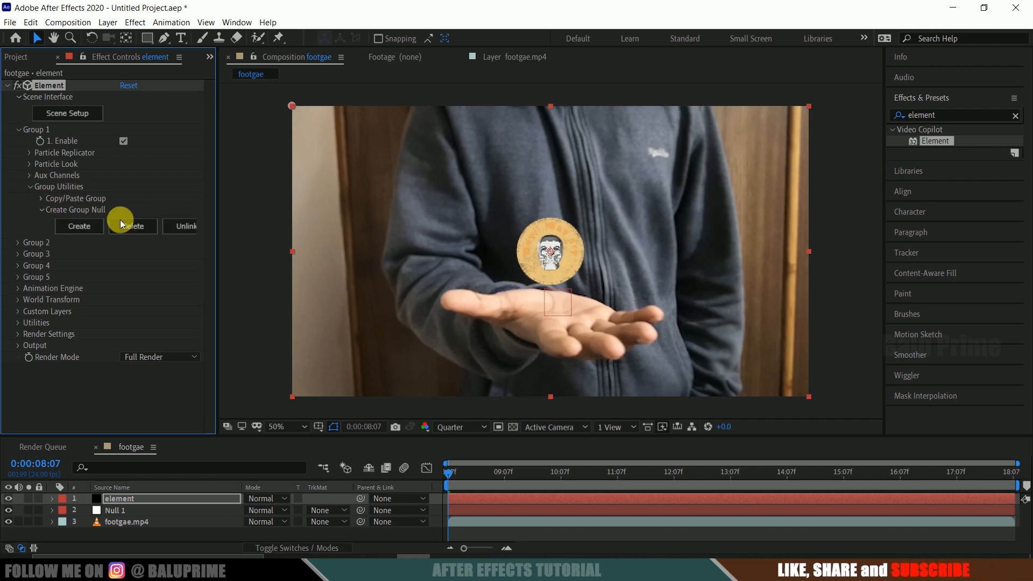
{"action": "left_click", "coordinate": [81, 228]}
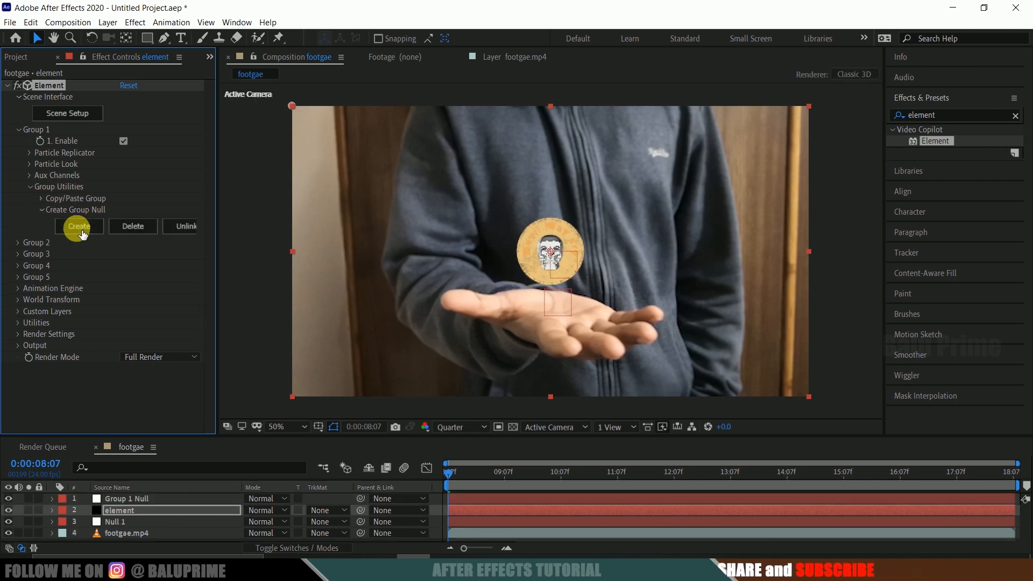
Step: Reveal the Position properties of Null 1 and Group 1 Null, and copy all of Null 1's tracked Position keyframes
{"action": "left_click", "coordinate": [116, 521]}
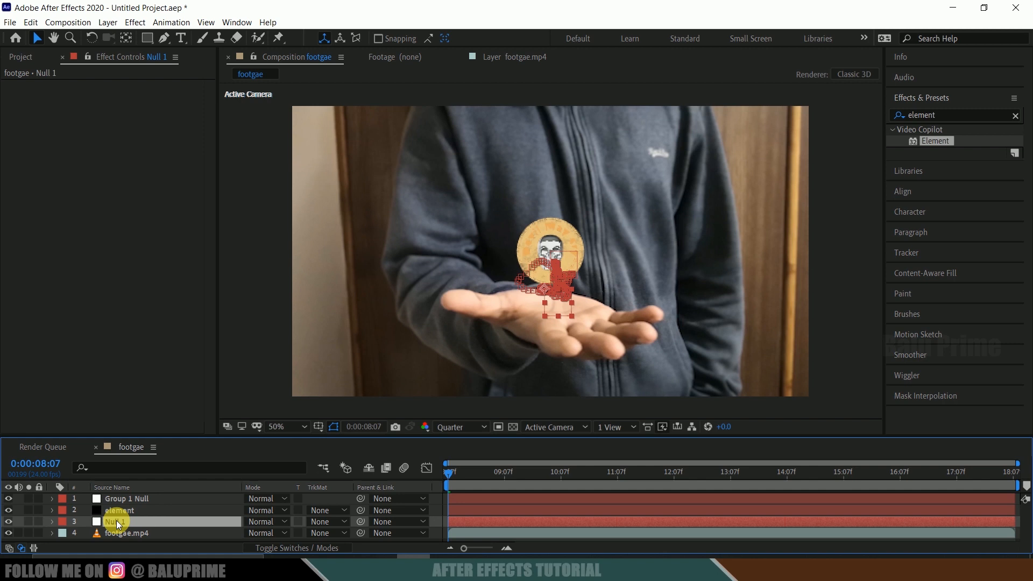
{"action": "key", "text": "p"}
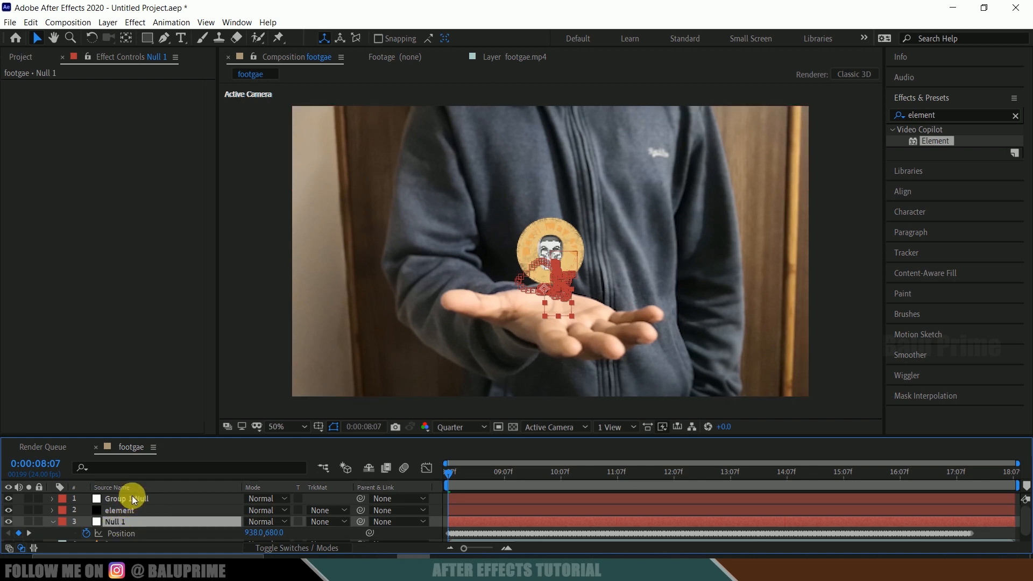
{"action": "left_click", "coordinate": [131, 498]}
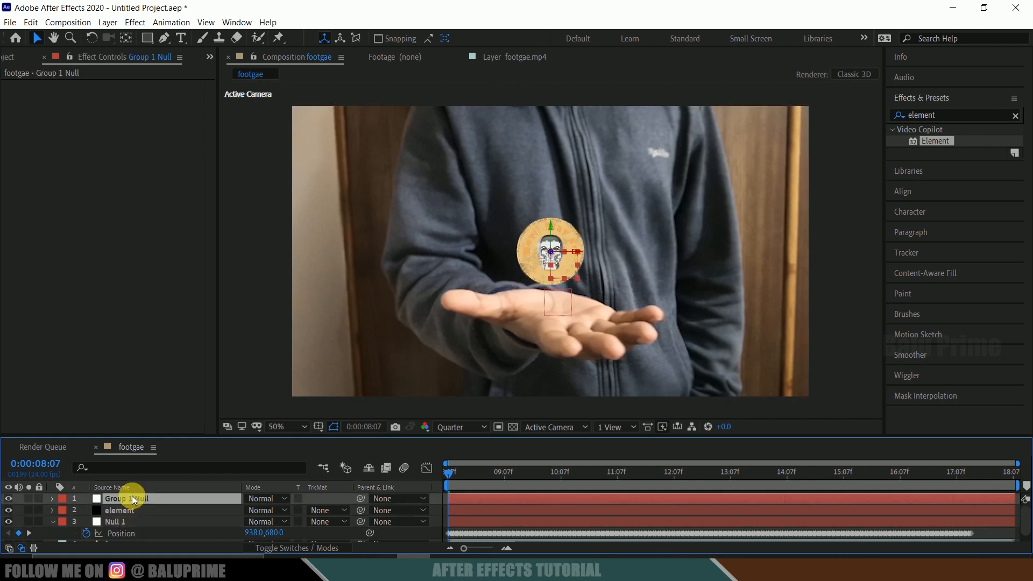
{"action": "key", "text": "p"}
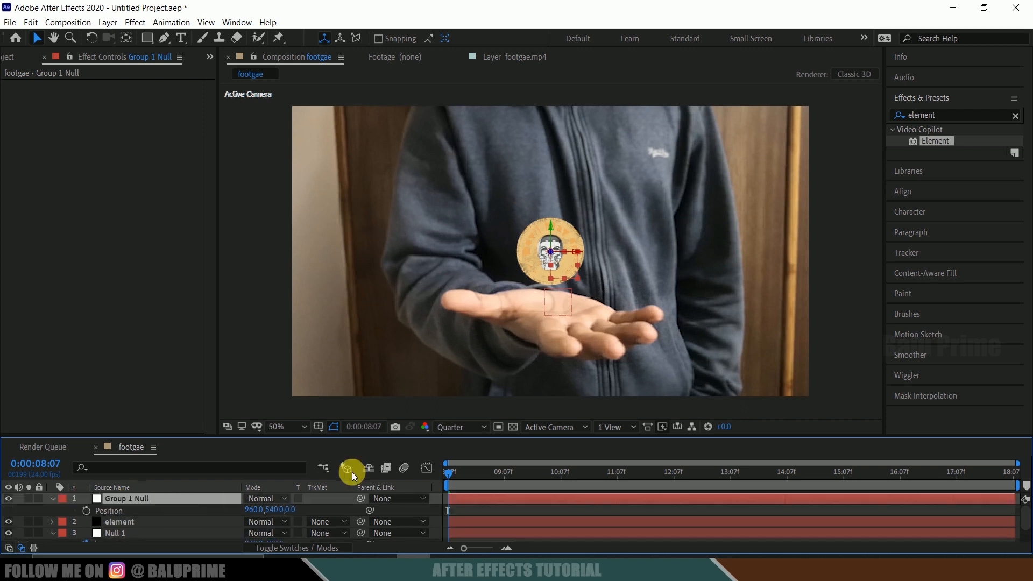
{"action": "left_click_drag", "start_coordinate": [453, 435], "coordinate": [463, 365]}
{"action": "left_click", "coordinate": [112, 476]}
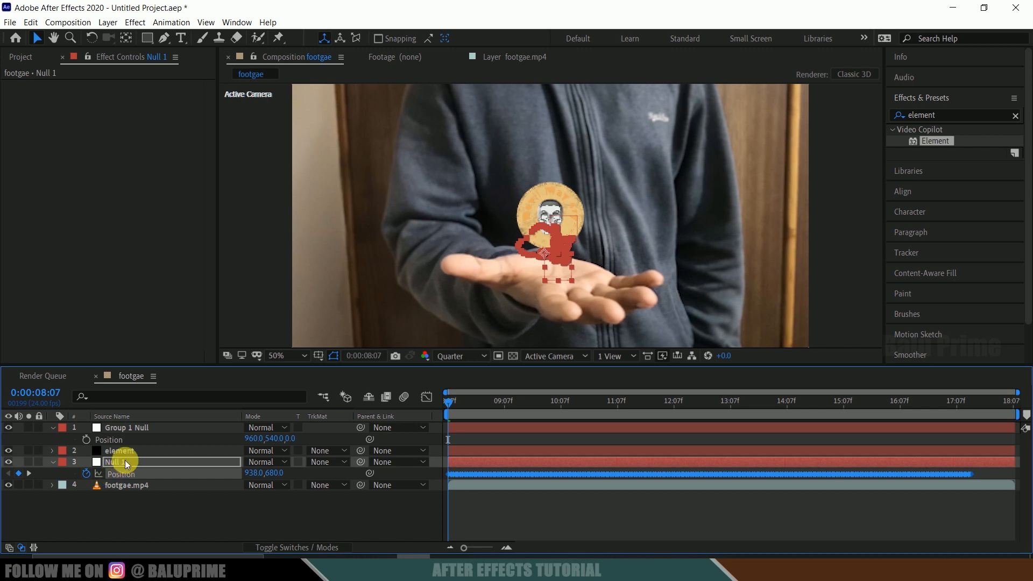
{"action": "left_click", "coordinate": [35, 23]}
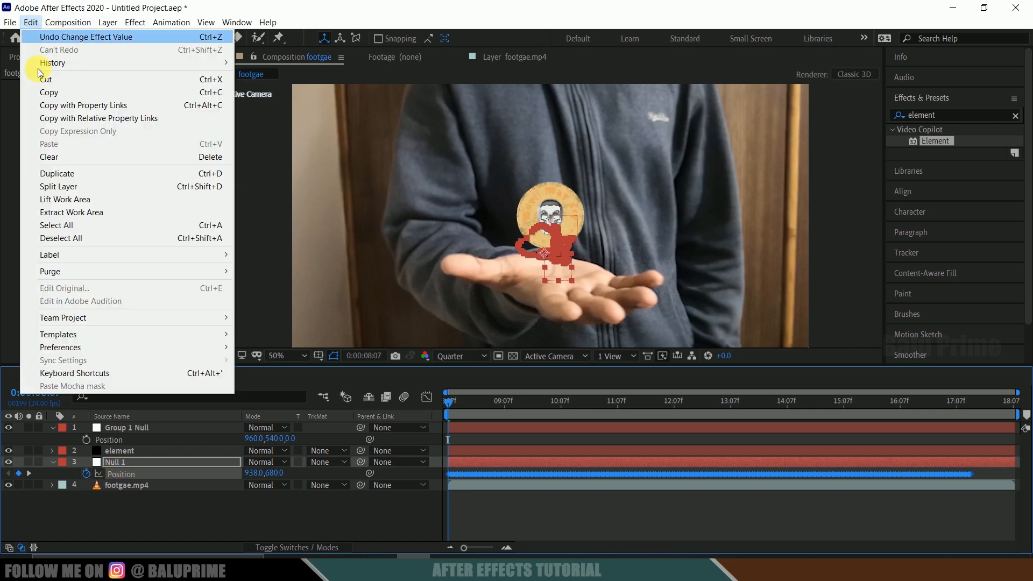
{"action": "left_click", "coordinate": [64, 93]}
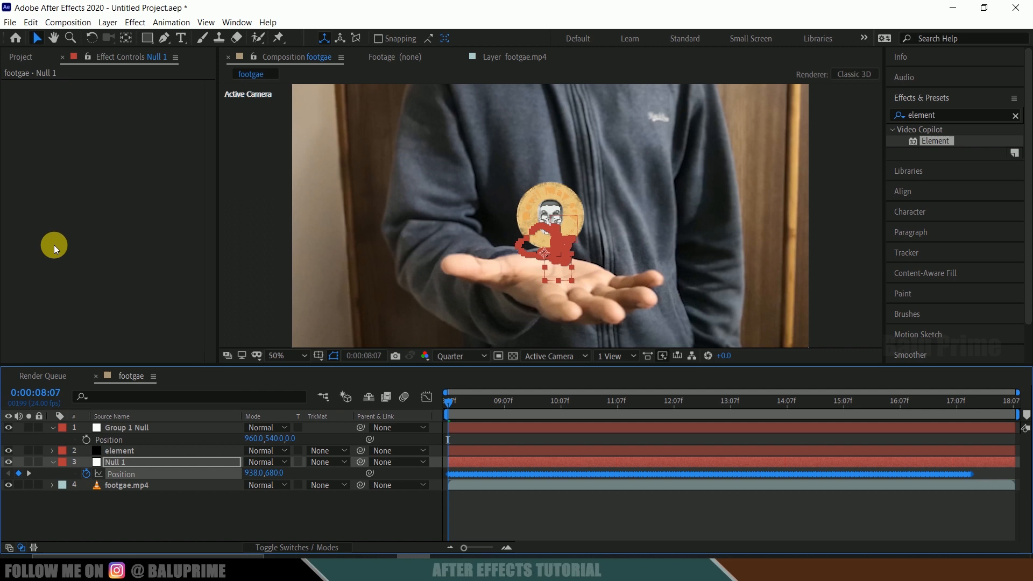
Step: Paste the copied tracking keyframes onto the Position property of Group 1 Null at 0:00:08:07
{"action": "left_click", "coordinate": [128, 427]}
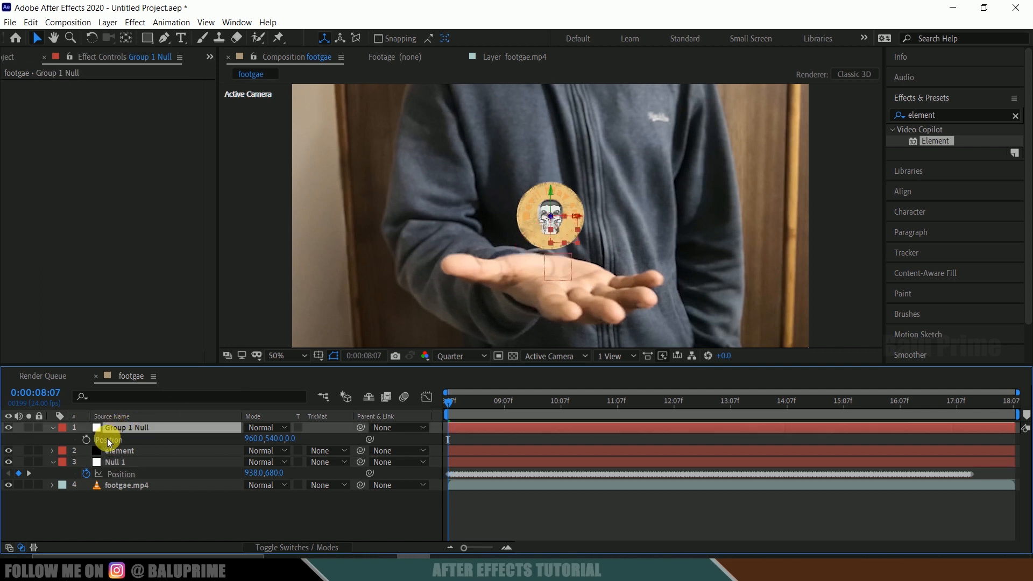
{"action": "left_click", "coordinate": [108, 440]}
{"action": "left_click", "coordinate": [31, 22]}
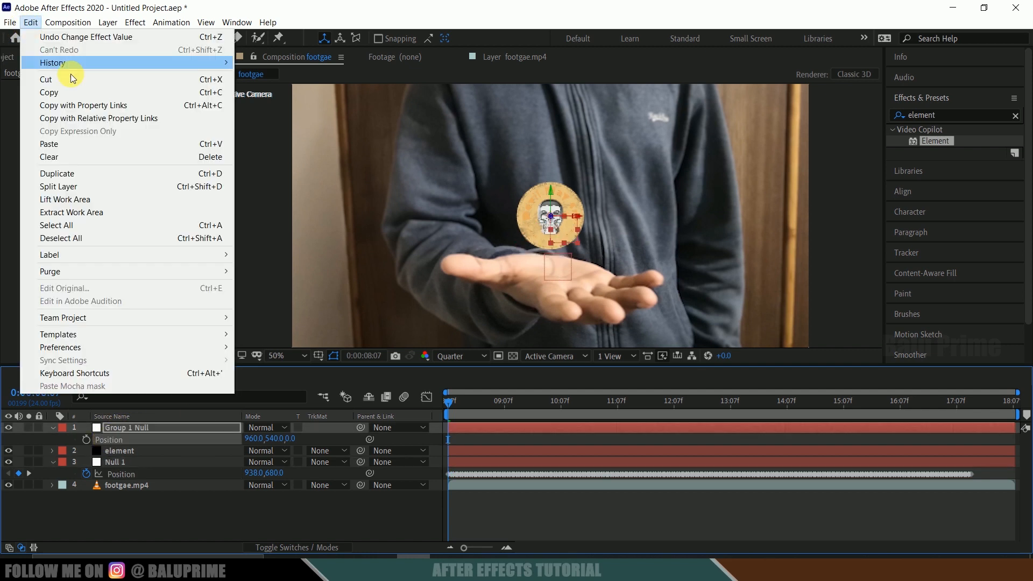
{"action": "left_click", "coordinate": [65, 143]}
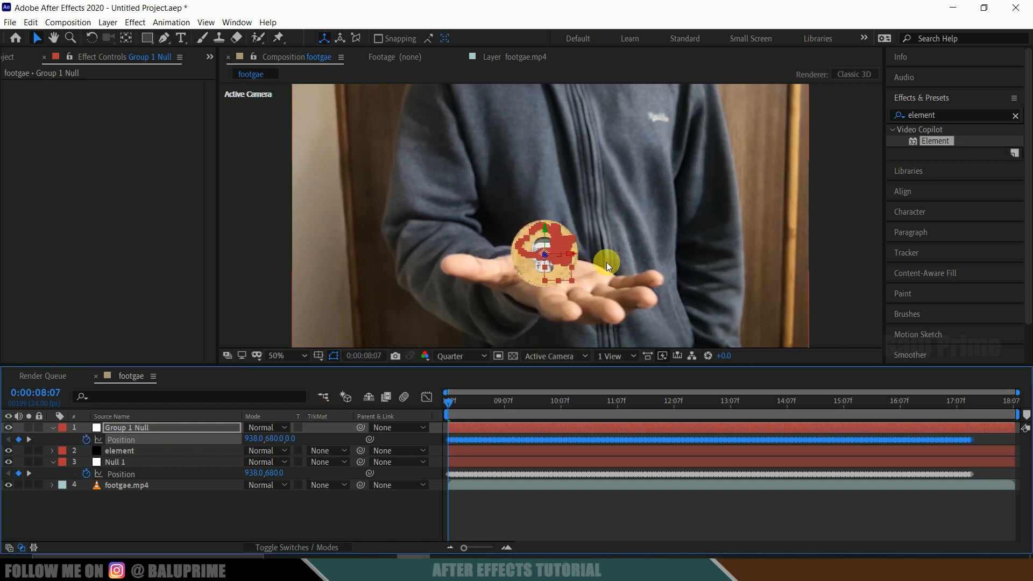
Step: Float the coin above the palm by setting auxiliary Channel 1 Position X to 0.21 and Position Y to -0.80, and preview the motion
{"action": "left_click", "coordinate": [124, 451]}
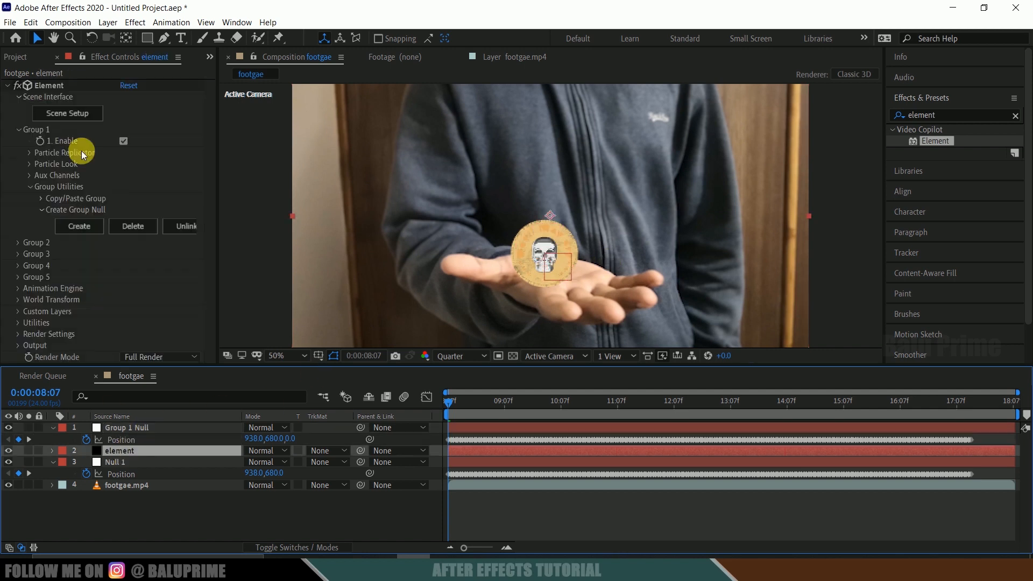
{"action": "left_click", "coordinate": [30, 176]}
{"action": "scroll", "coordinate": [93, 137], "scroll_direction": "down", "scroll_amount": 3}
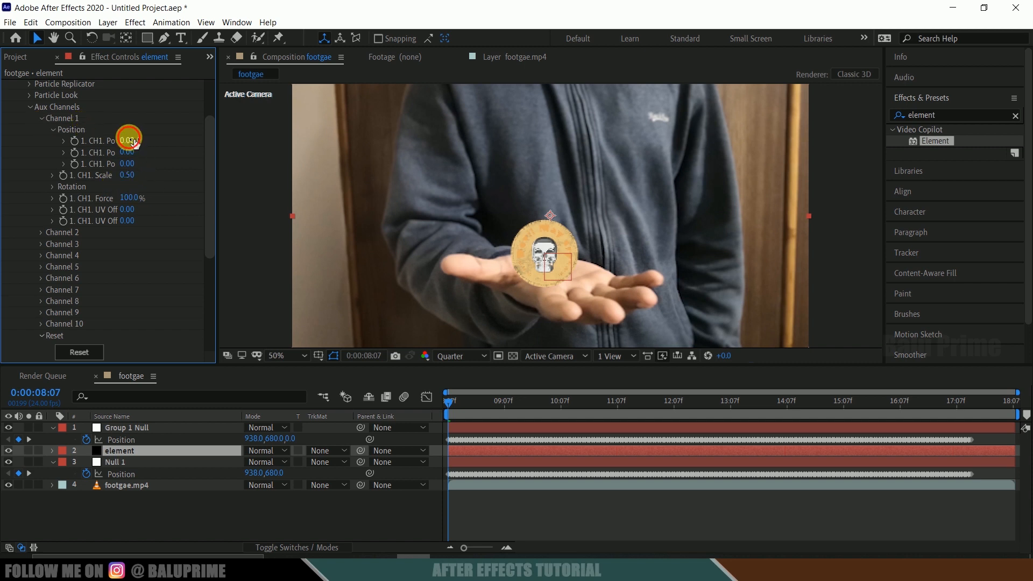
{"action": "mouse_move", "coordinate": [115, 141]}
{"action": "left_mouse_down"}
{"action": "mouse_move", "coordinate": [161, 141]}
{"action": "mouse_move", "coordinate": [76, 156]}
{"action": "mouse_move", "coordinate": [132, 143]}
{"action": "mouse_move", "coordinate": [119, 143]}
{"action": "left_mouse_up"}
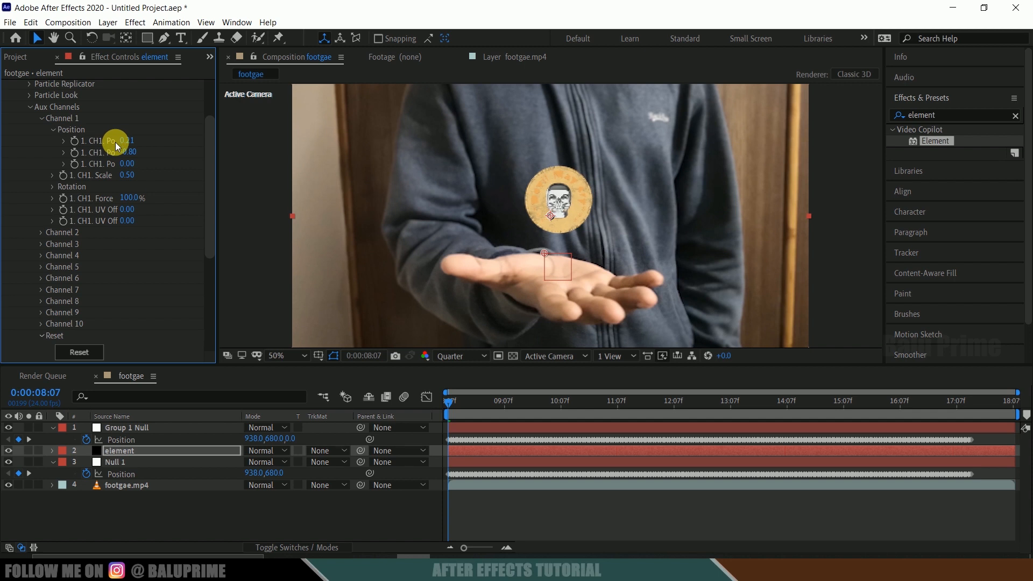
{"action": "key", "text": "space"}
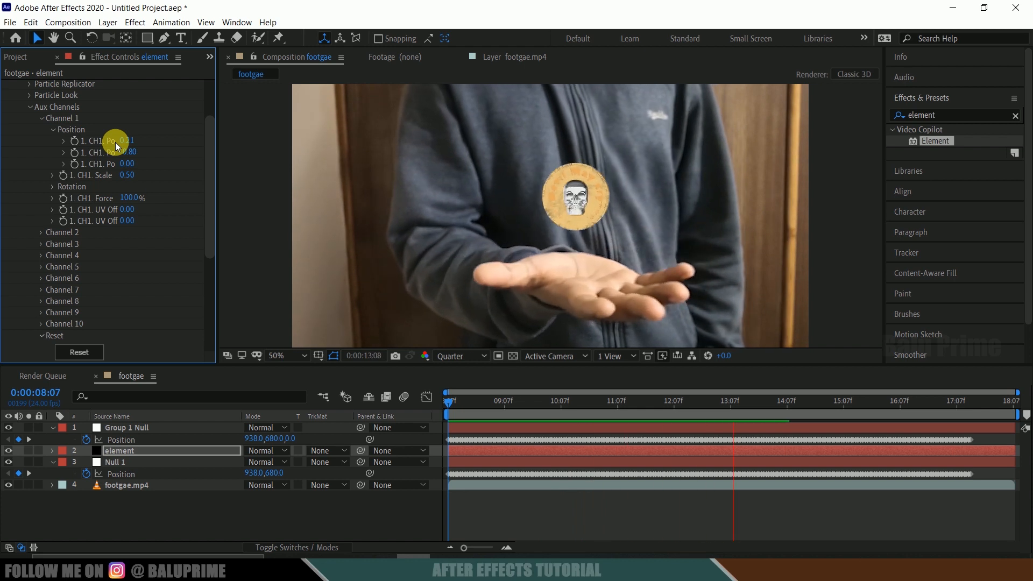
{"action": "left_click", "coordinate": [450, 405]}
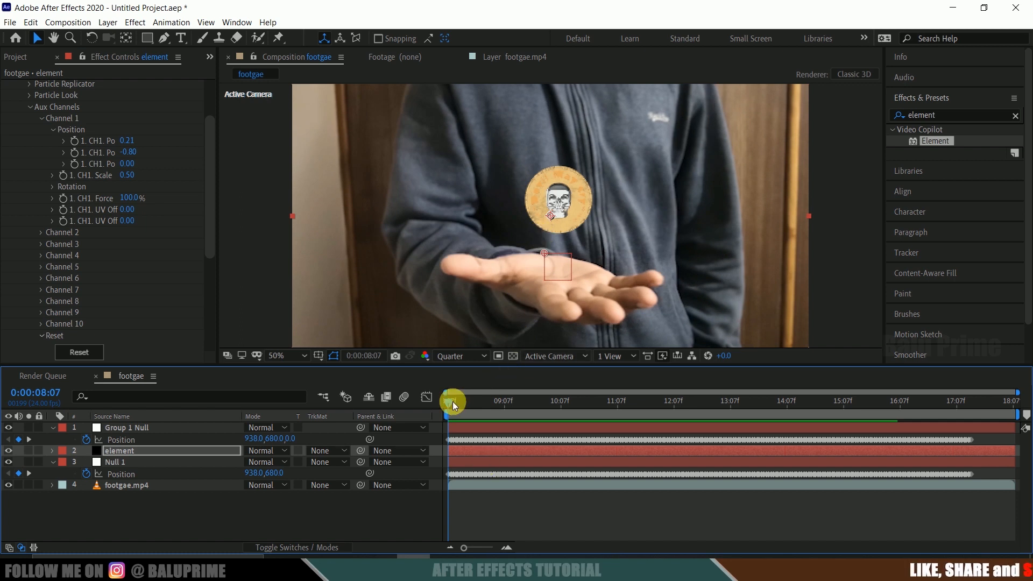
Step: Keyframe Channel 1 Rotation Z from 0 at 0:00:08:07 to 3 full revolutions at 0:00:17:12, and preview the coin's spin
{"action": "left_click", "coordinate": [52, 188]}
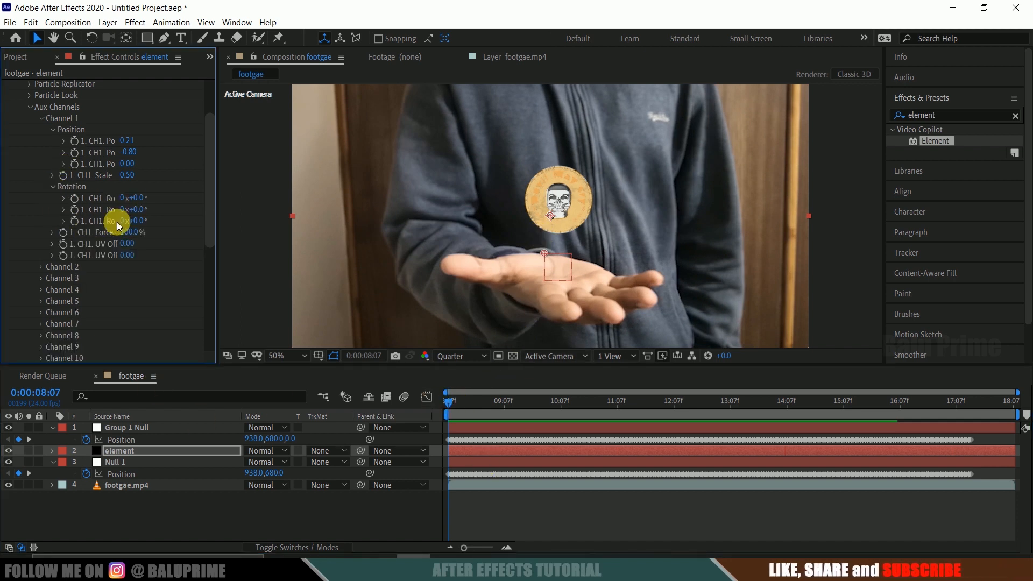
{"action": "left_click_drag", "start_coordinate": [216, 234], "coordinate": [267, 231]}
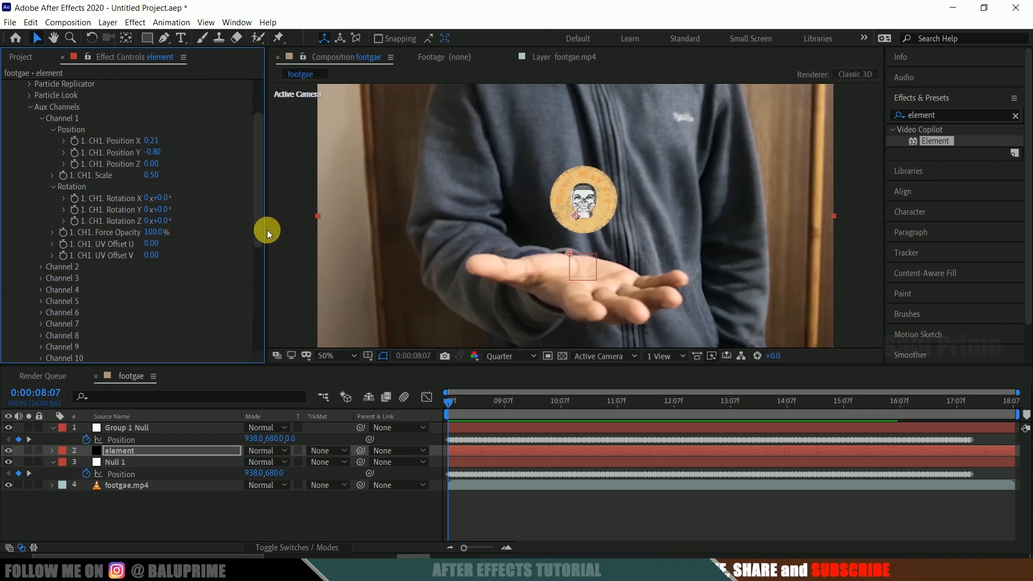
{"action": "left_click", "coordinate": [75, 223]}
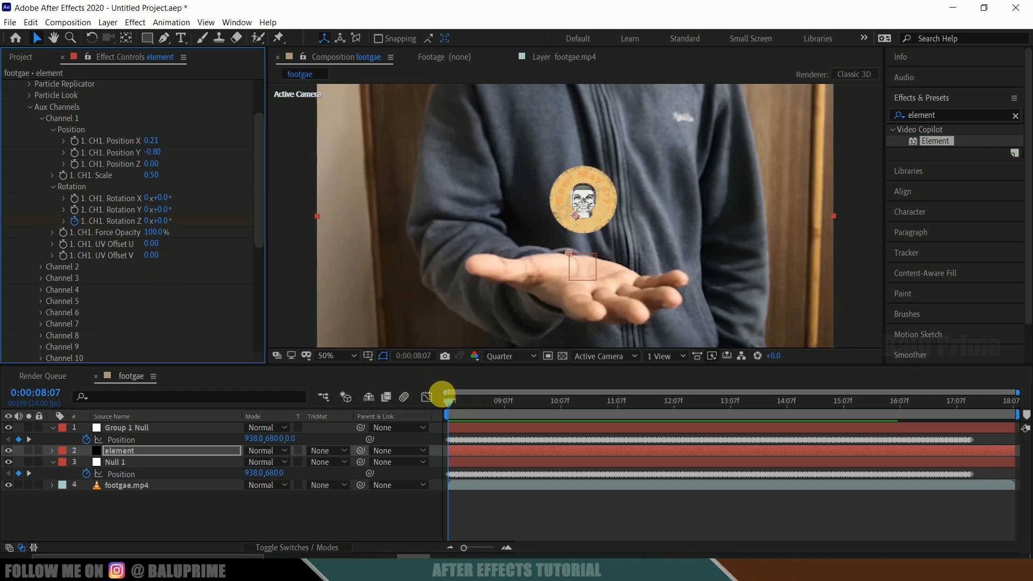
{"action": "left_click_drag", "start_coordinate": [450, 399], "coordinate": [417, 414]}
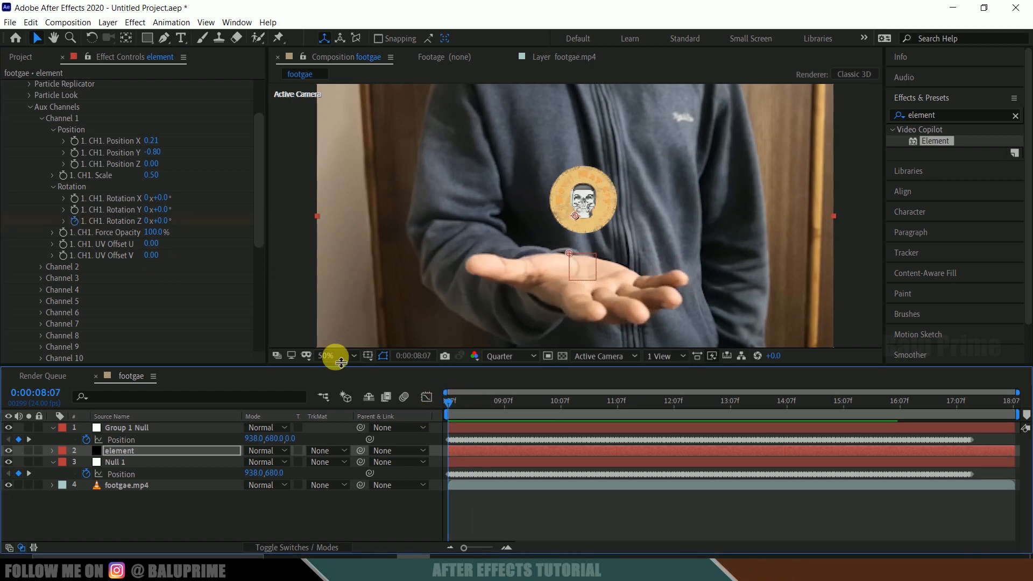
{"action": "left_click", "coordinate": [75, 226]}
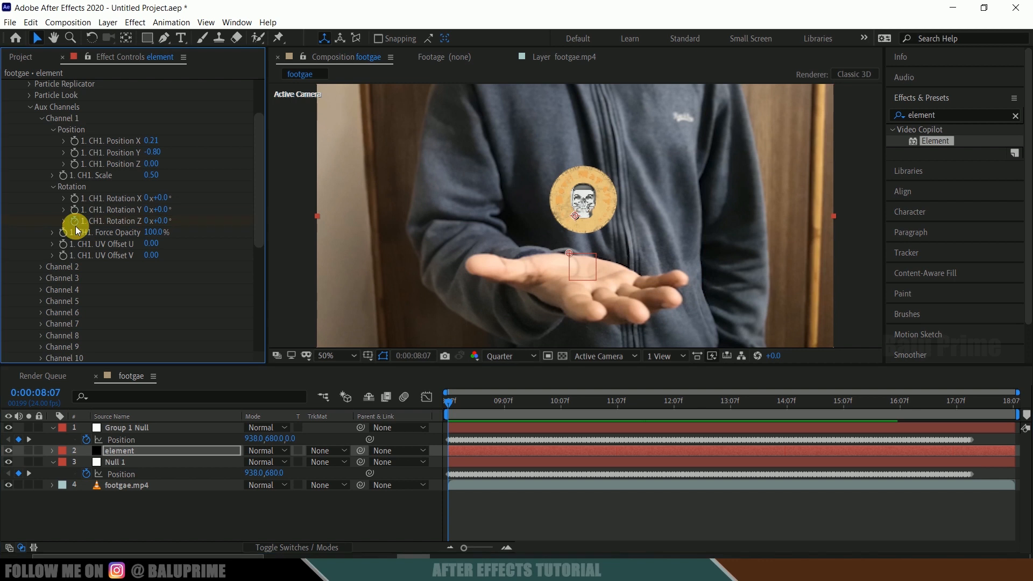
{"action": "left_click_drag", "start_coordinate": [456, 401], "coordinate": [968, 436]}
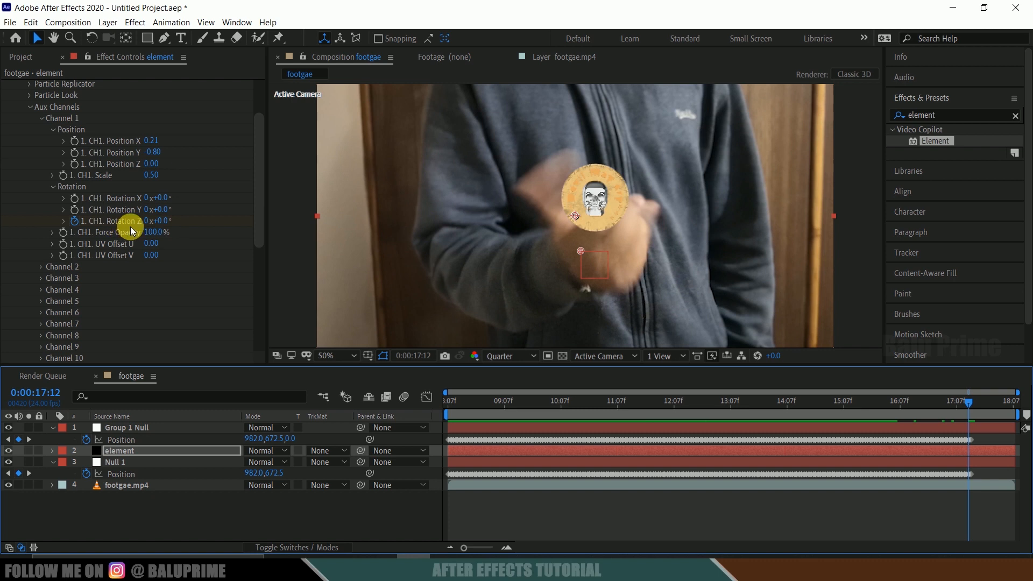
{"action": "left_click", "coordinate": [146, 221]}
{"action": "type", "text": "3"}
{"action": "key", "text": "Return"}
{"action": "left_click", "coordinate": [439, 405]}
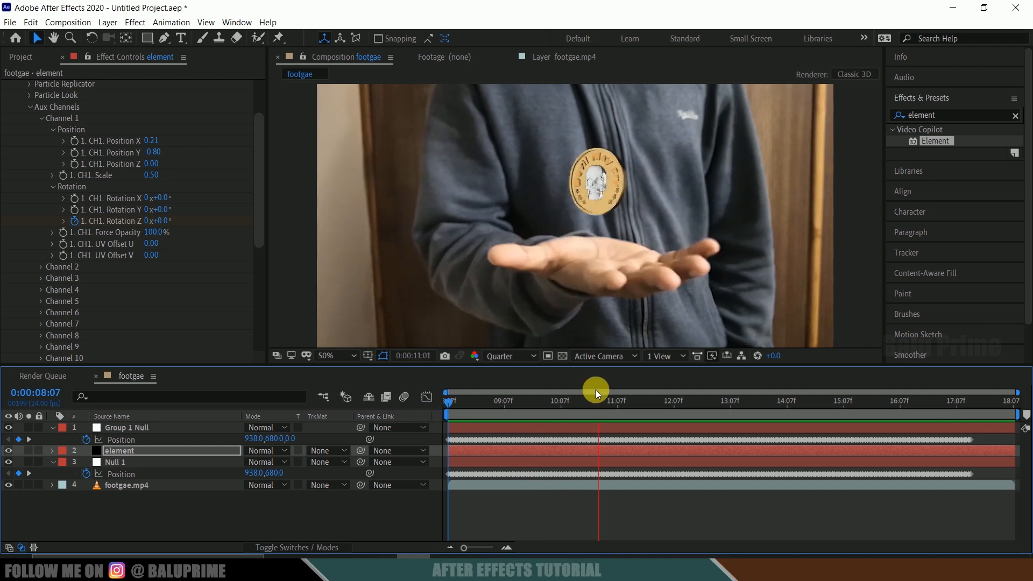
{"action": "key", "text": "space"}
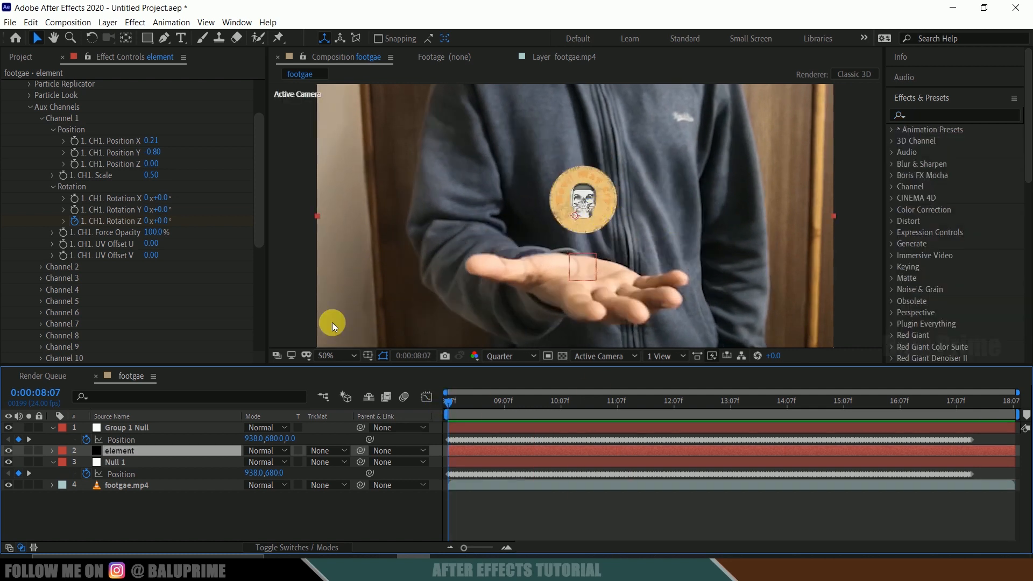
Step: Find the "Wiggle - position" animation preset and apply it to the element layer
{"action": "left_click", "coordinate": [940, 121]}
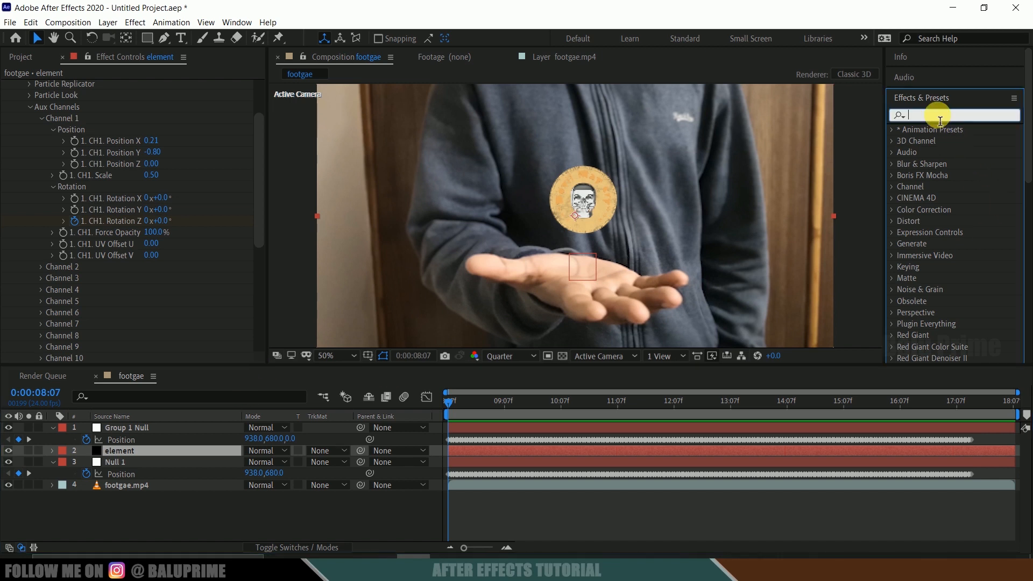
{"action": "type", "text": "wiggle"}
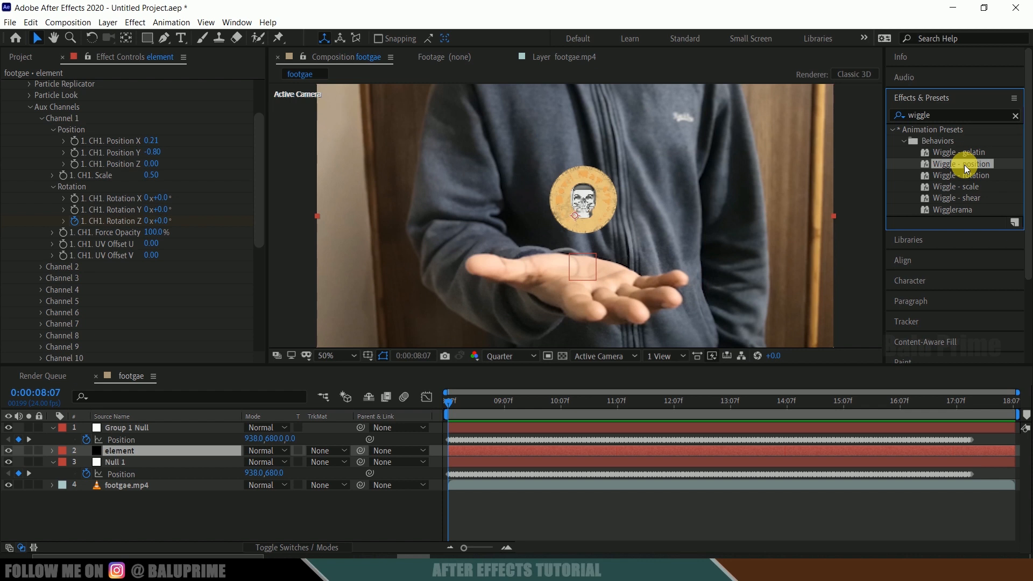
{"action": "left_click_drag", "start_coordinate": [965, 168], "coordinate": [153, 452]}
{"action": "left_click", "coordinate": [153, 450]}
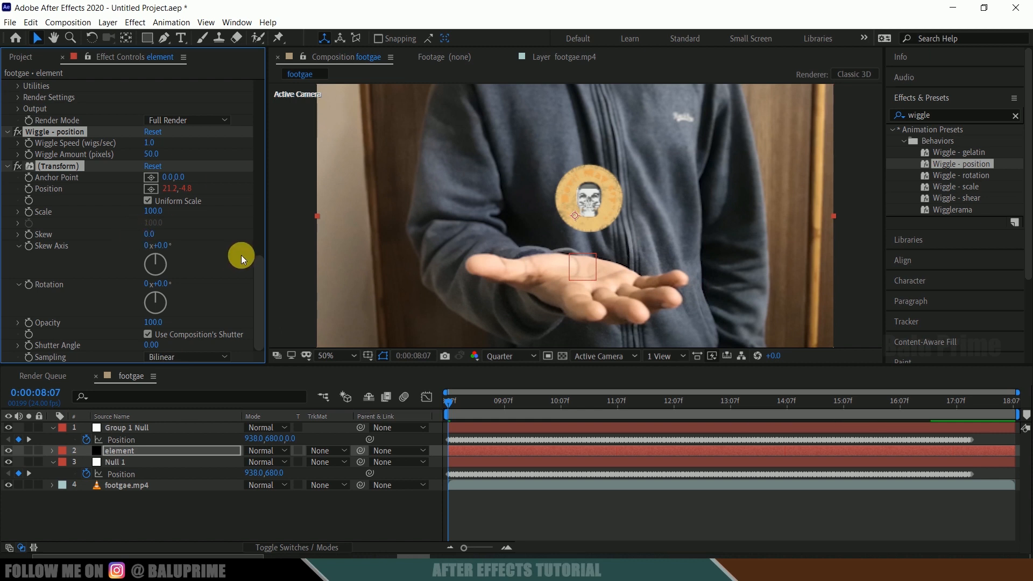
{"action": "scroll", "coordinate": [238, 259], "scroll_direction": "up", "scroll_amount": 2}
Step: Keyframe Channel 1 Scale at 0.50 on 0:00:17:11 and 0.00 on 0:00:17:12 so the coin vanishes, and preview the composition
{"action": "left_click_drag", "start_coordinate": [457, 405], "coordinate": [967, 436]}
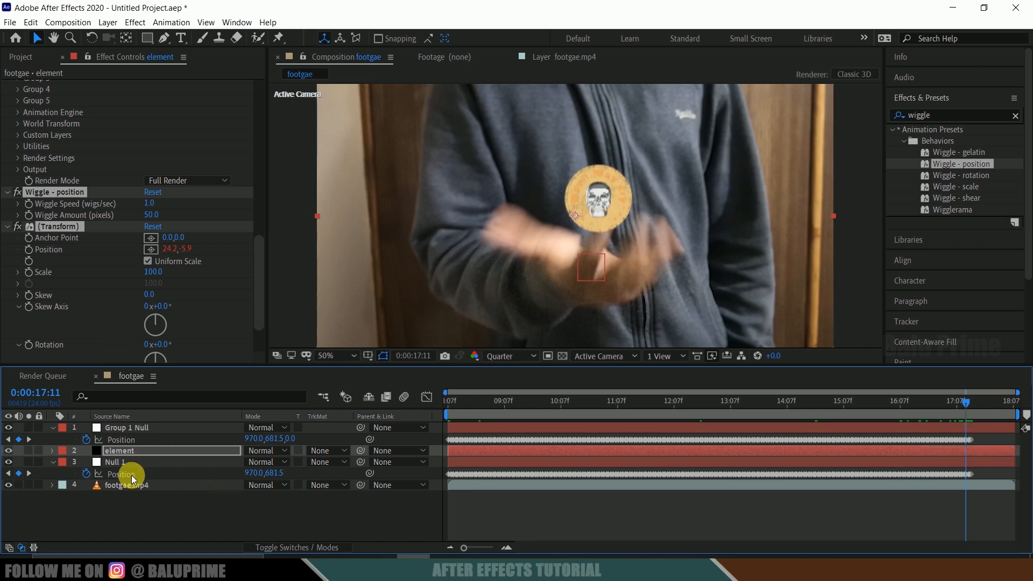
{"action": "scroll", "coordinate": [109, 172], "scroll_direction": "up", "scroll_amount": 8}
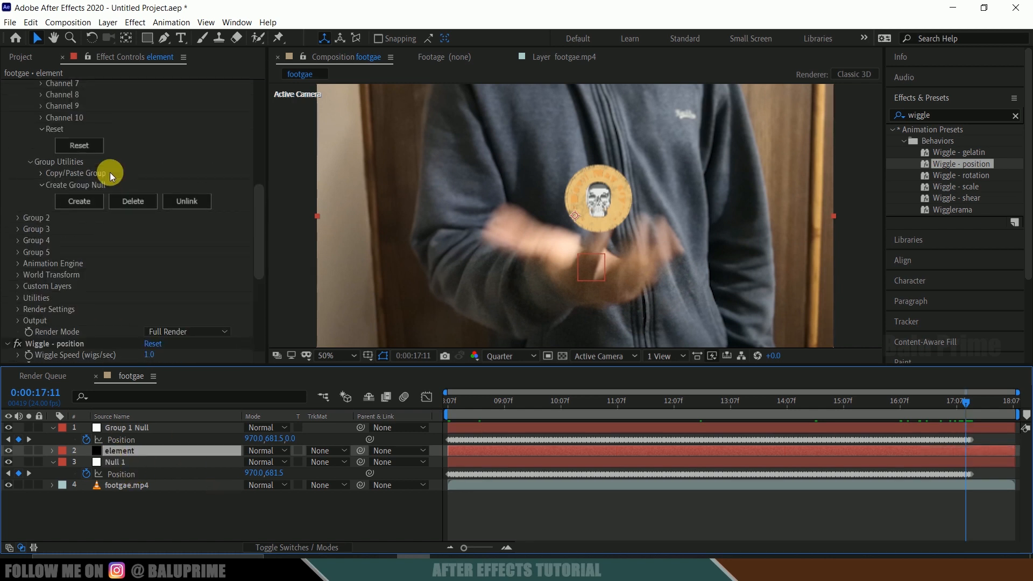
{"action": "scroll", "coordinate": [110, 172], "scroll_direction": "up", "scroll_amount": 4}
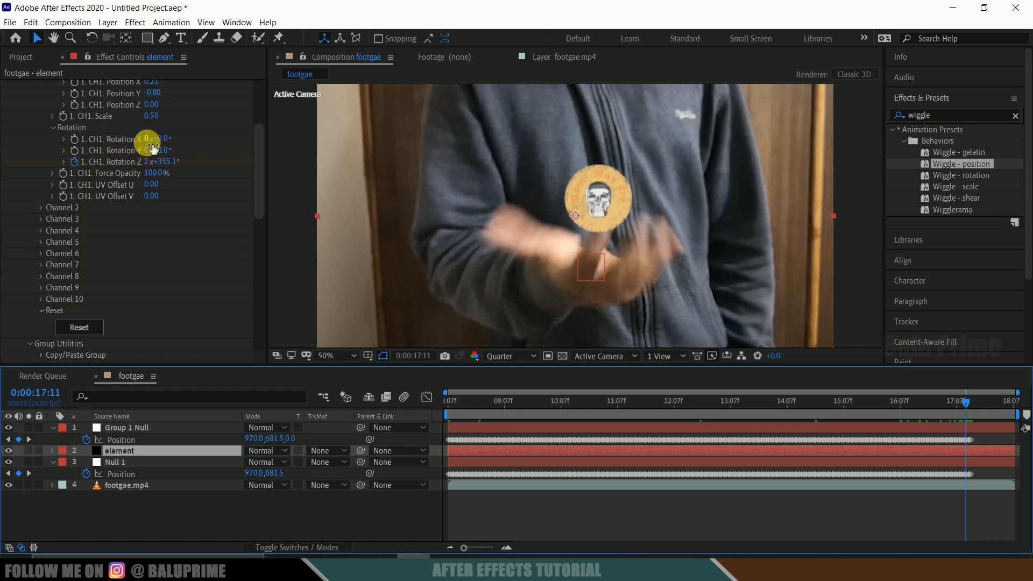
{"action": "scroll", "coordinate": [146, 141], "scroll_direction": "up", "scroll_amount": 3}
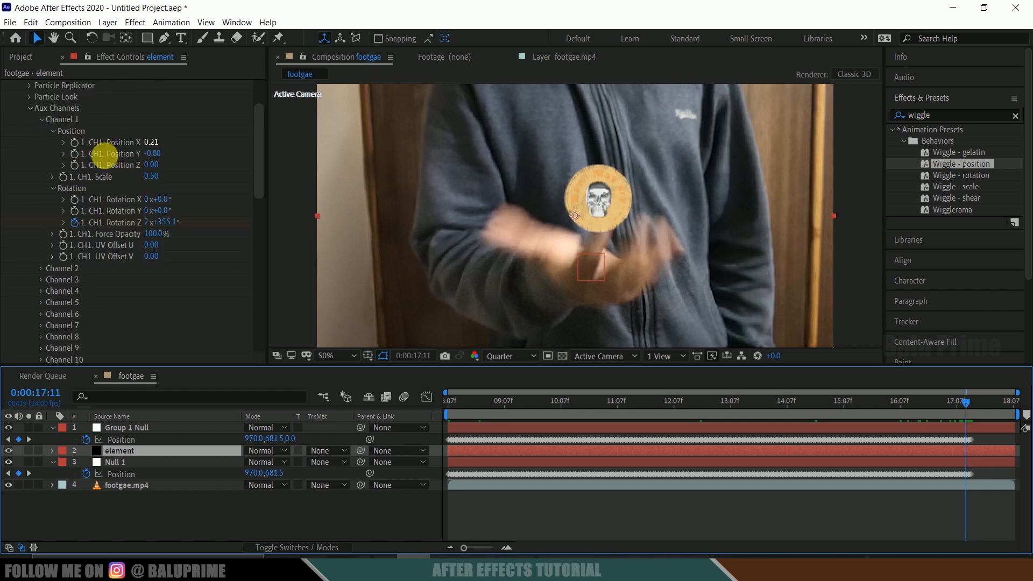
{"action": "left_click", "coordinate": [63, 177]}
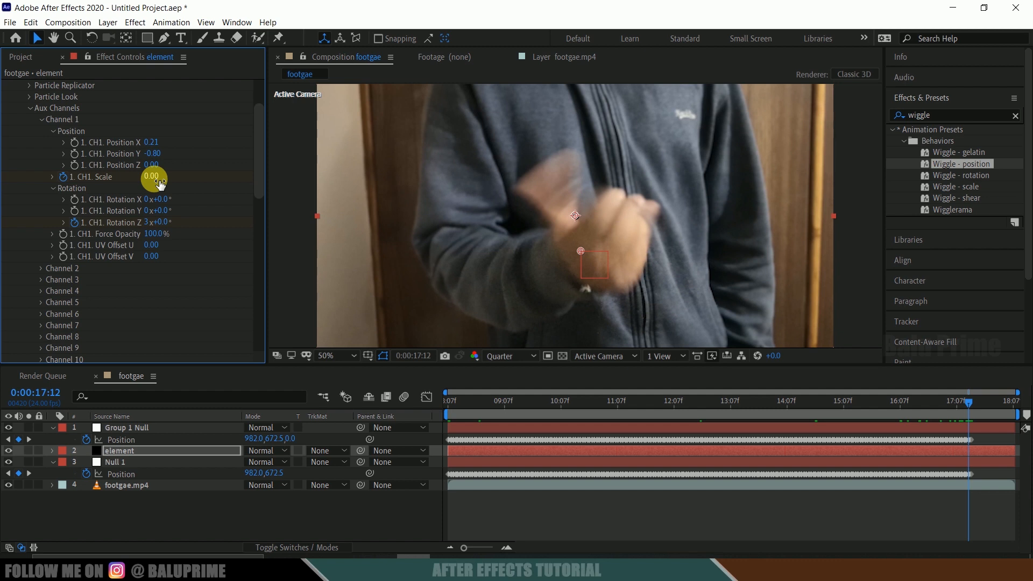
{"action": "key", "text": "space"}
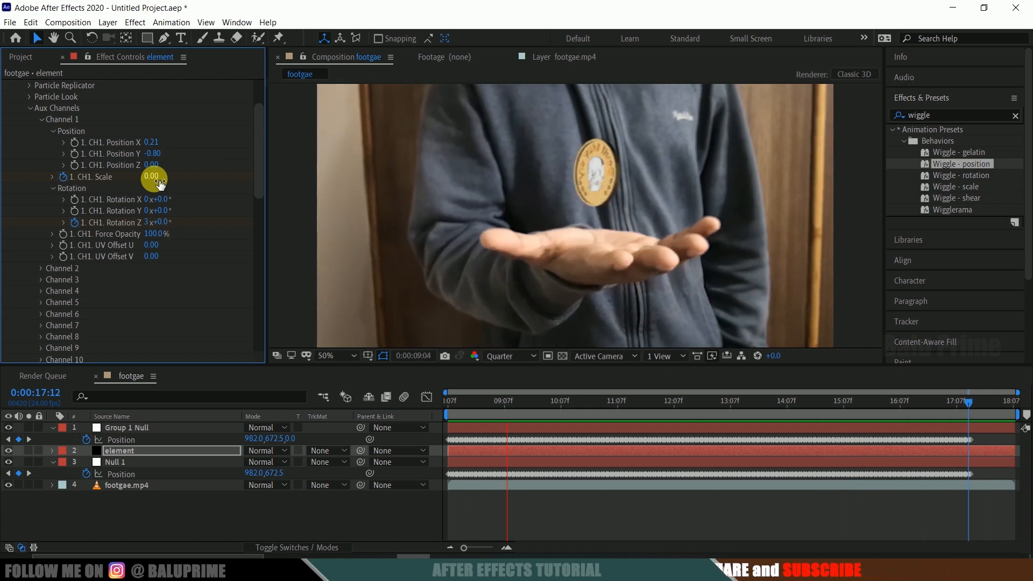
Step: Preview the coin animation from 0:00:08:10, and return to the start of the work area at 0:00:08:07
{"action": "left_click", "coordinate": [455, 407]}
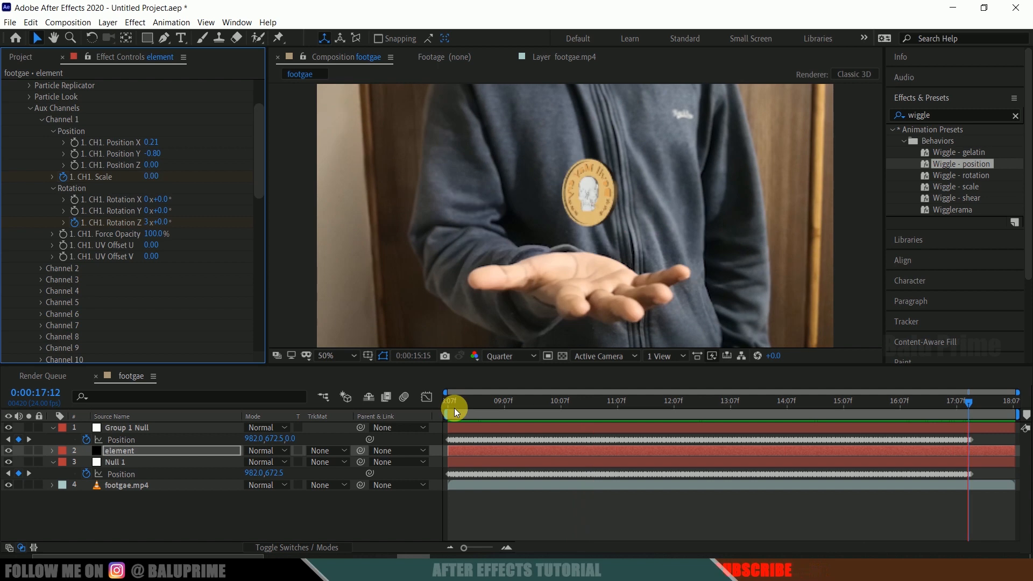
{"action": "key", "text": "space"}
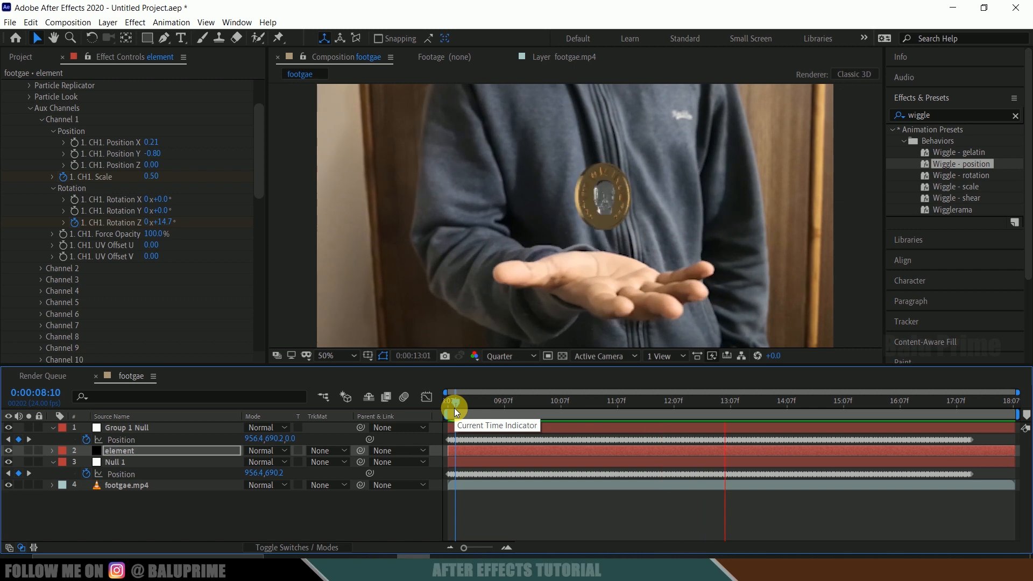
{"action": "left_click", "coordinate": [454, 408]}
Step: Enable ambient occlusion in the element layer's render settings with SSAO Intensity at 50, and preview the composition
{"action": "scroll", "coordinate": [192, 212], "scroll_direction": "down", "scroll_amount": 8}
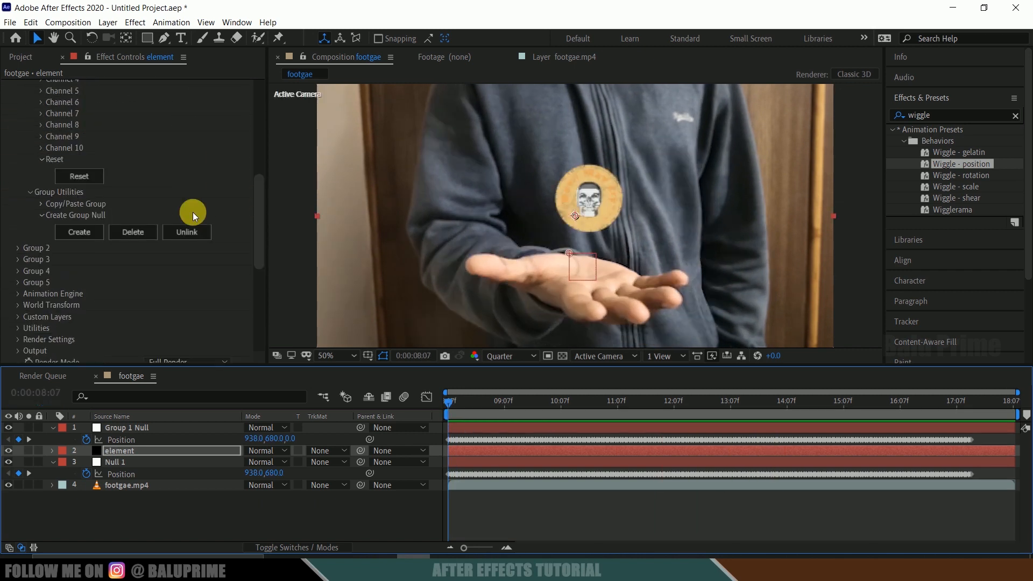
{"action": "scroll", "coordinate": [193, 212], "scroll_direction": "down", "scroll_amount": 3}
{"action": "left_click", "coordinate": [18, 249]}
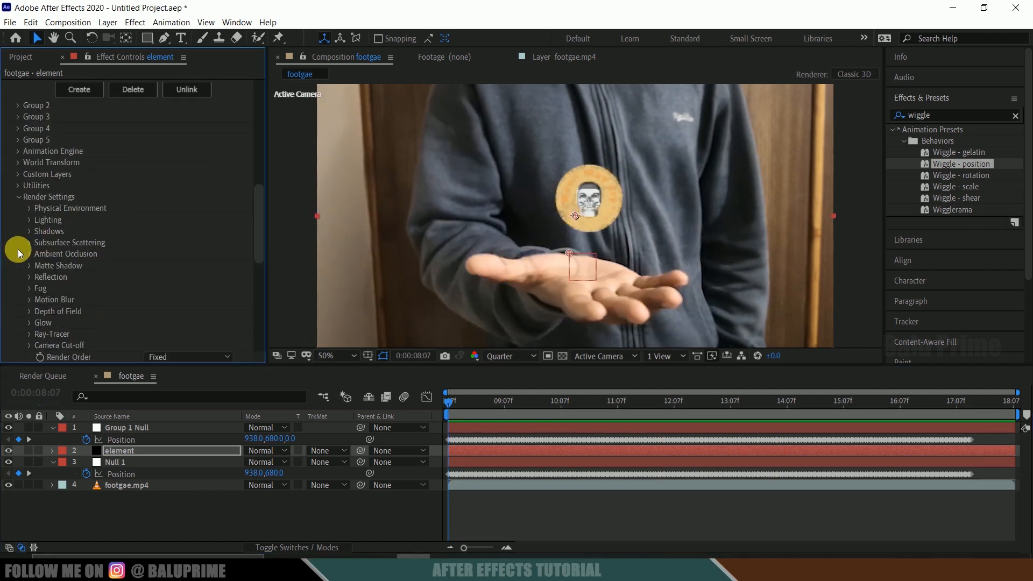
{"action": "left_click", "coordinate": [28, 254]}
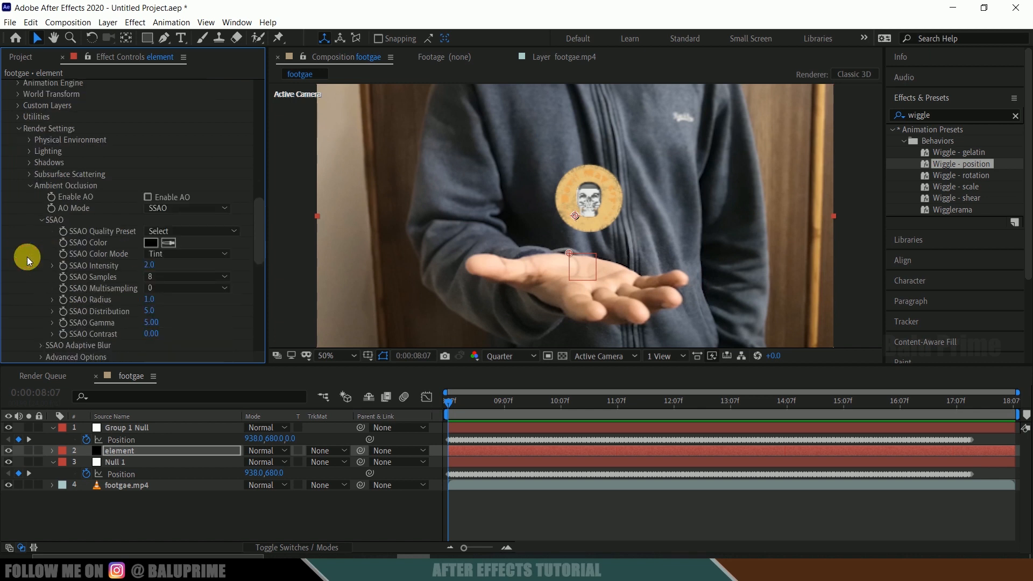
{"action": "left_click", "coordinate": [147, 198]}
{"action": "type", "text": "25"}
{"action": "left_click", "coordinate": [152, 271]}
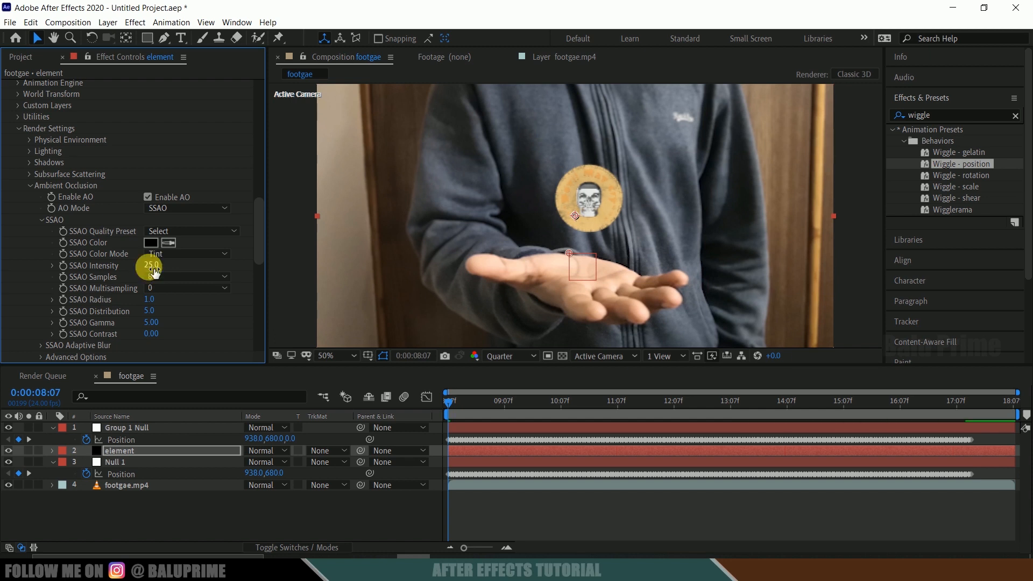
{"action": "type", "text": "50"}
{"action": "left_click", "coordinate": [154, 272]}
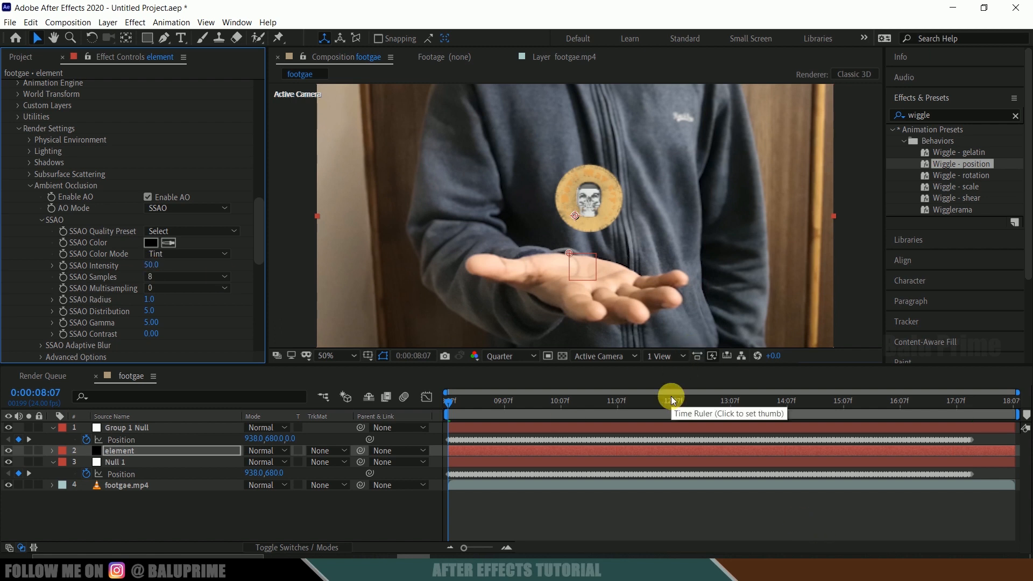
{"action": "key", "text": "space"}
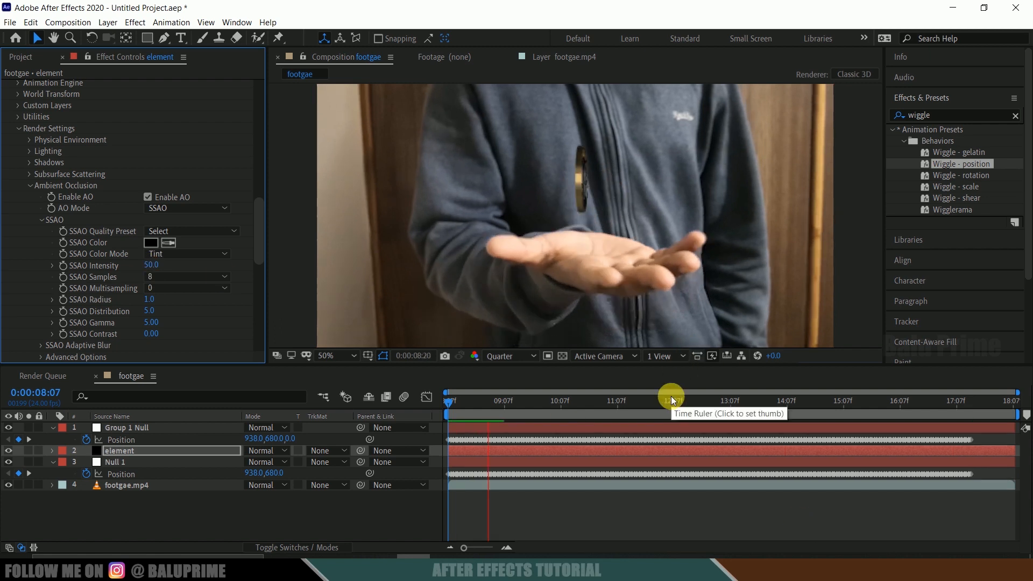